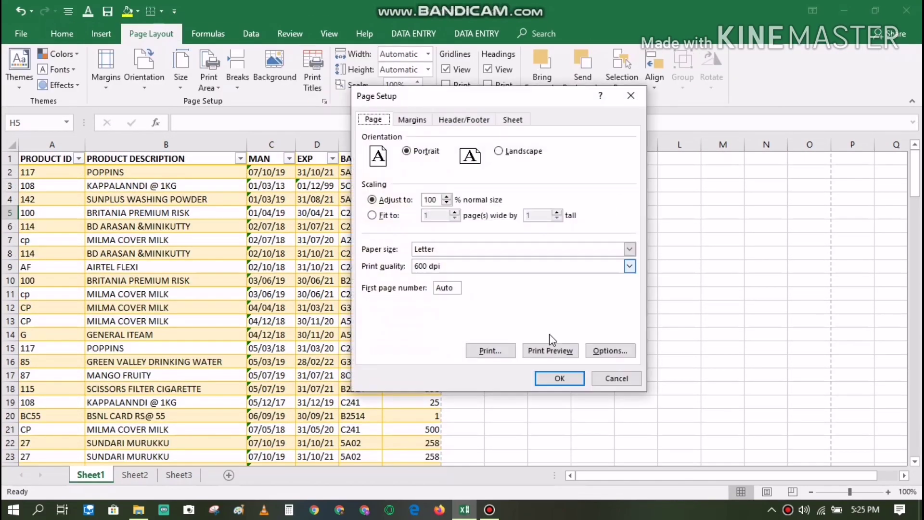
Step: Preview the inventory printout and move to its second page
click(550, 346)
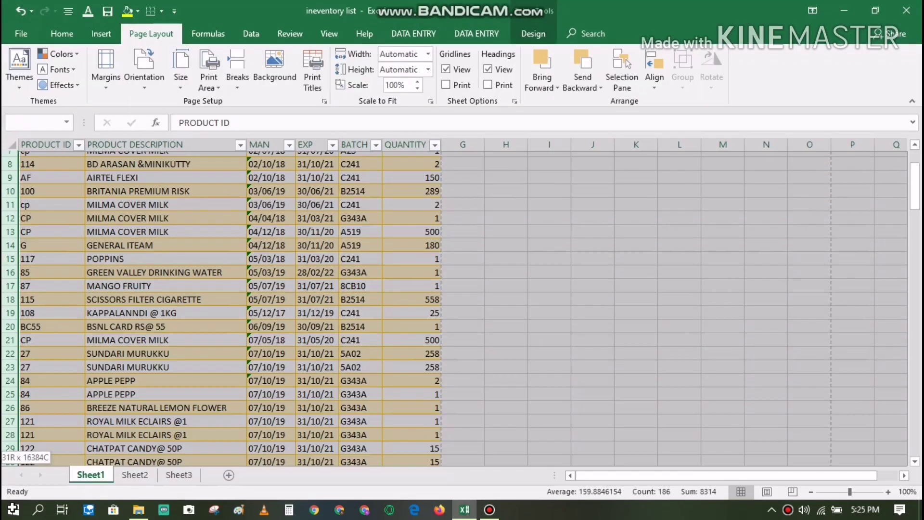
drag(9, 158, 3, 401)
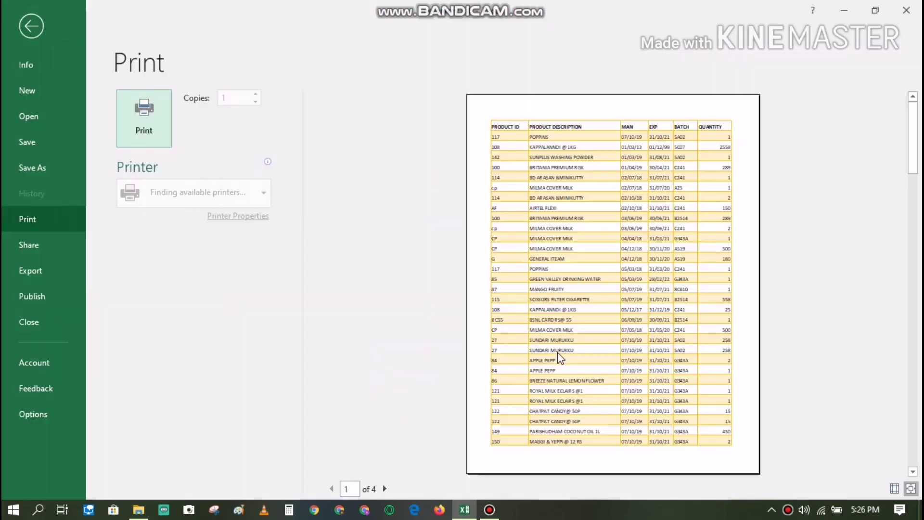
click(912, 235)
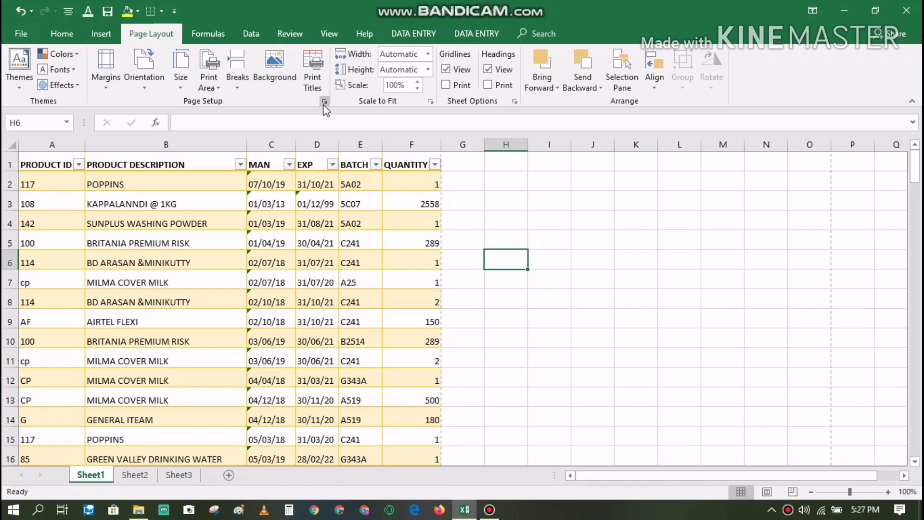
Step: Add the date and time to the left section of a custom header
click(440, 121)
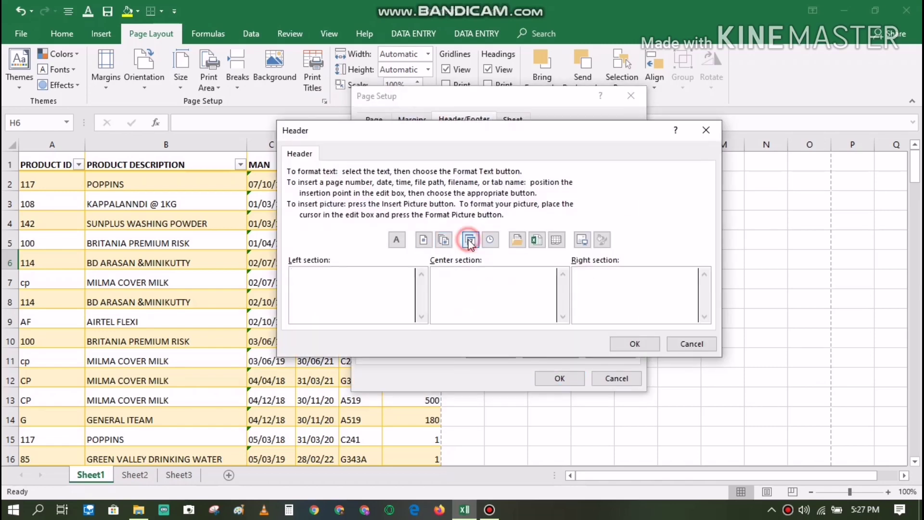
click(470, 240)
click(490, 239)
click(478, 288)
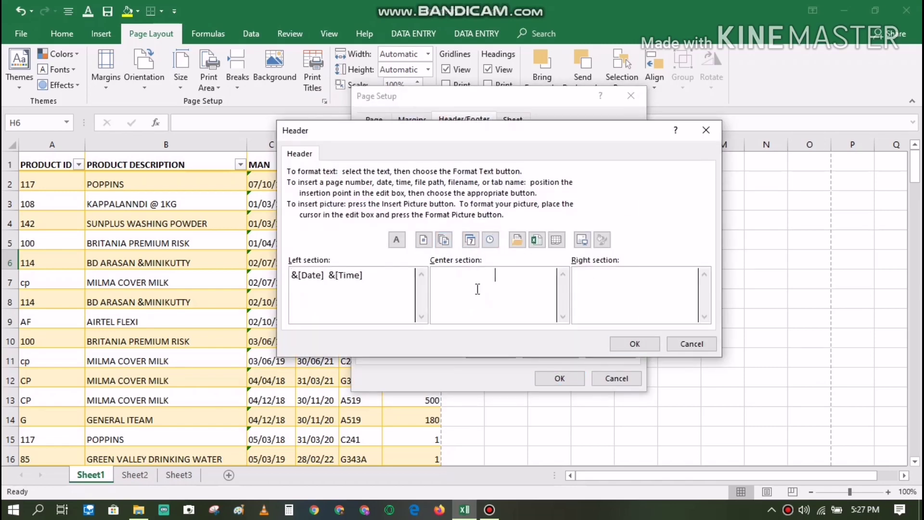
click(635, 344)
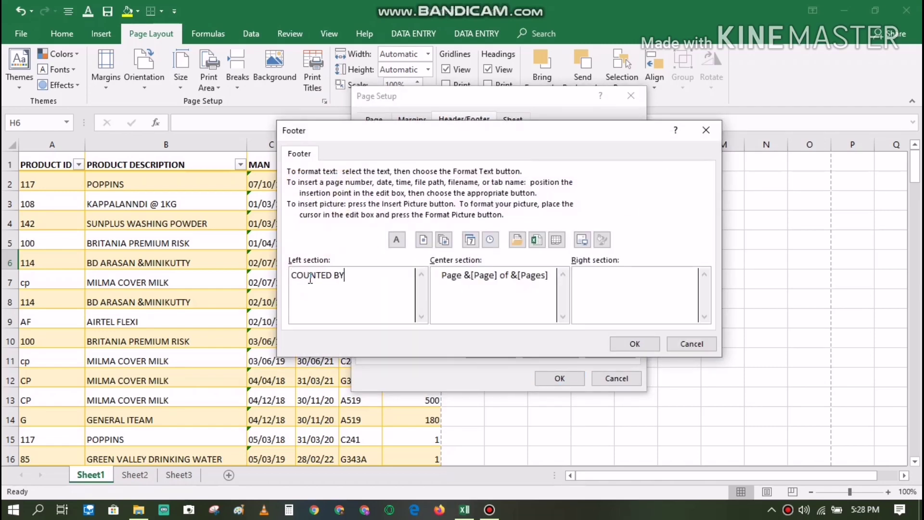
Step: Add COUNTED BY: and CHECKED BY to the footer, then step through the preview pages
text(:)
click(646, 295)
text(CHECKED BY)
click(635, 344)
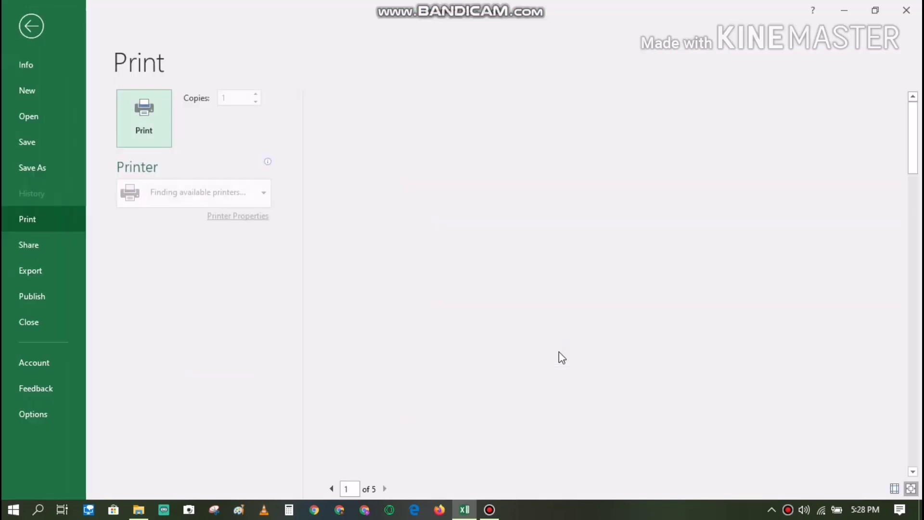
click(384, 489)
click(332, 489)
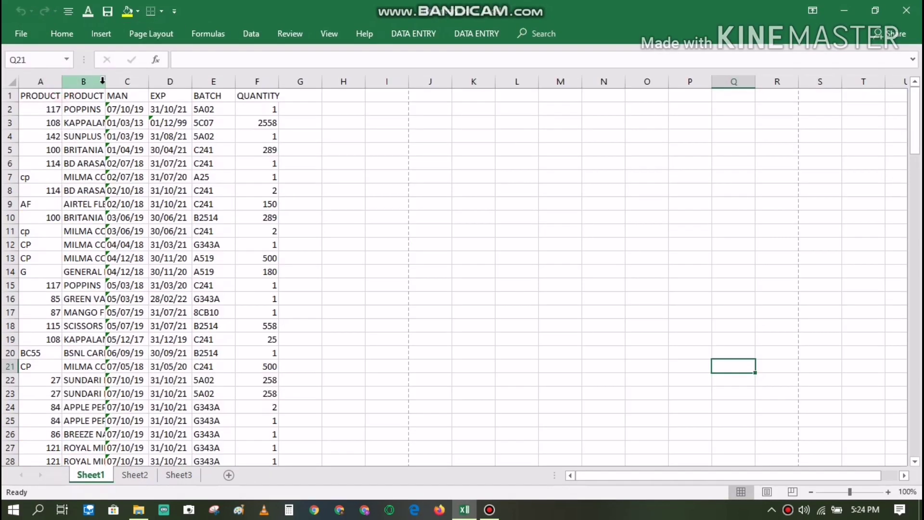
Step: Widen PRODUCT DESCRIPTION column B and nudge the MAN column width to 8.86
drag(105, 83, 223, 83)
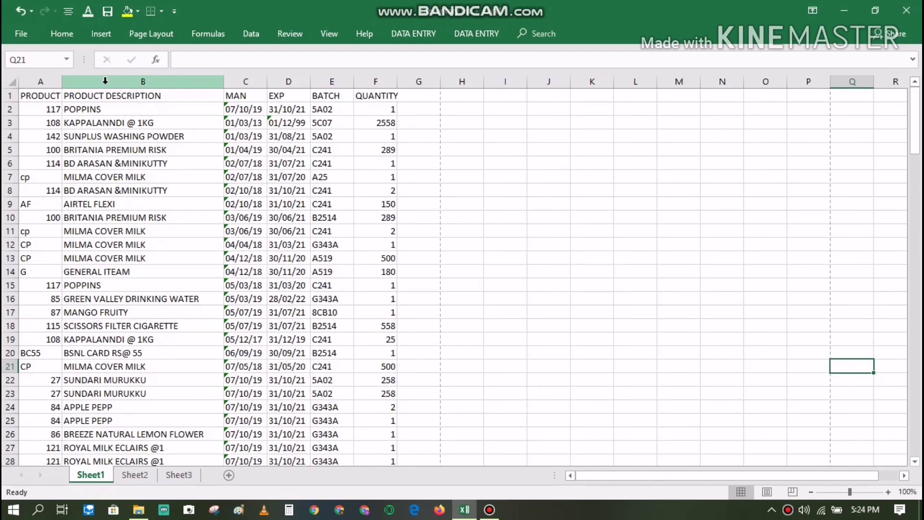
click(275, 82)
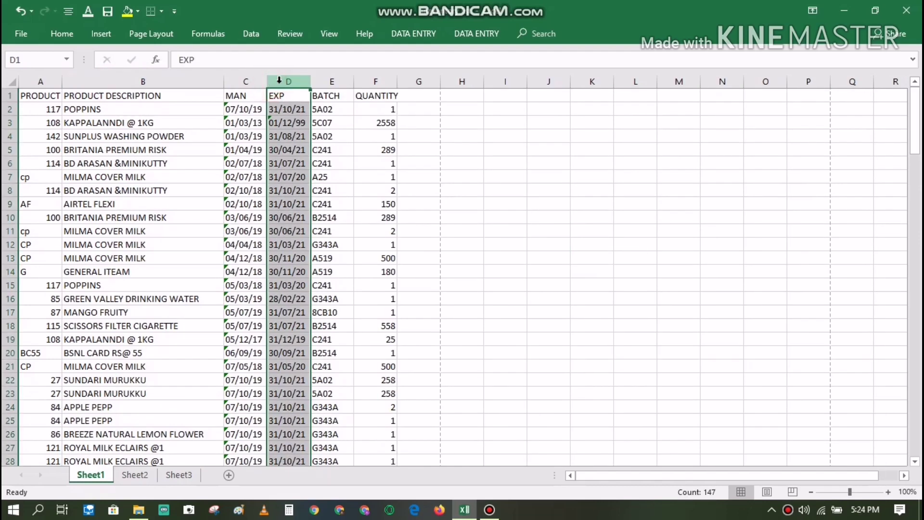
click(352, 82)
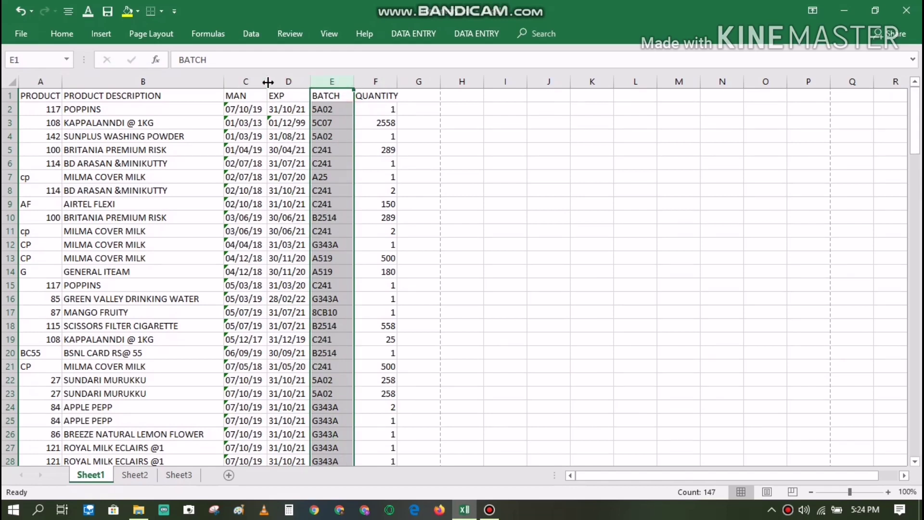
drag(269, 82, 270, 83)
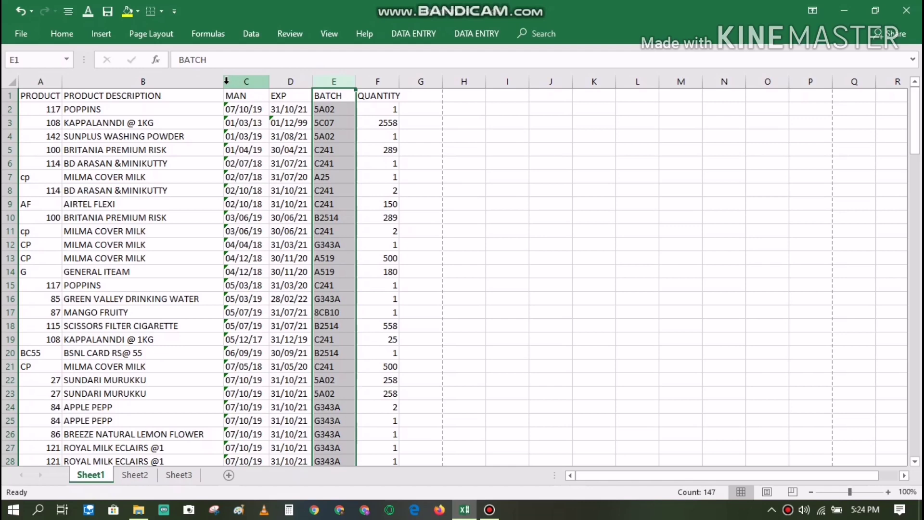
click(39, 82)
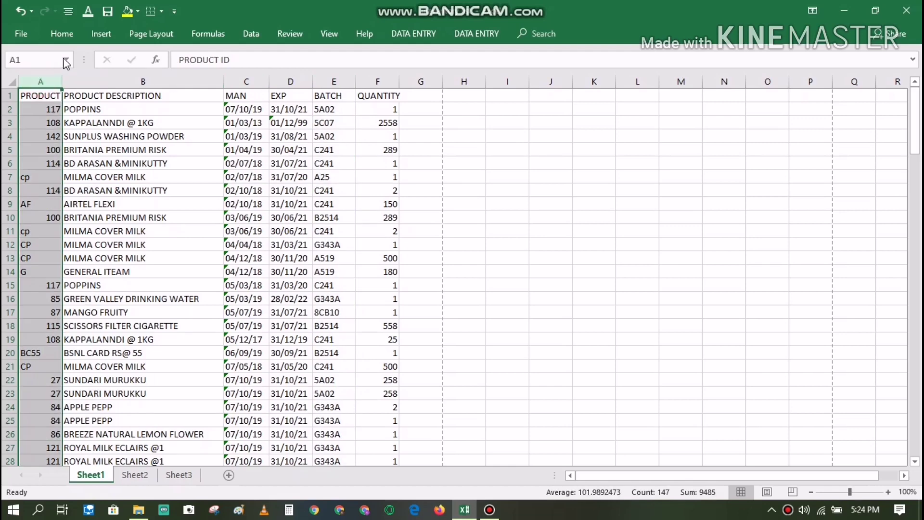
click(67, 43)
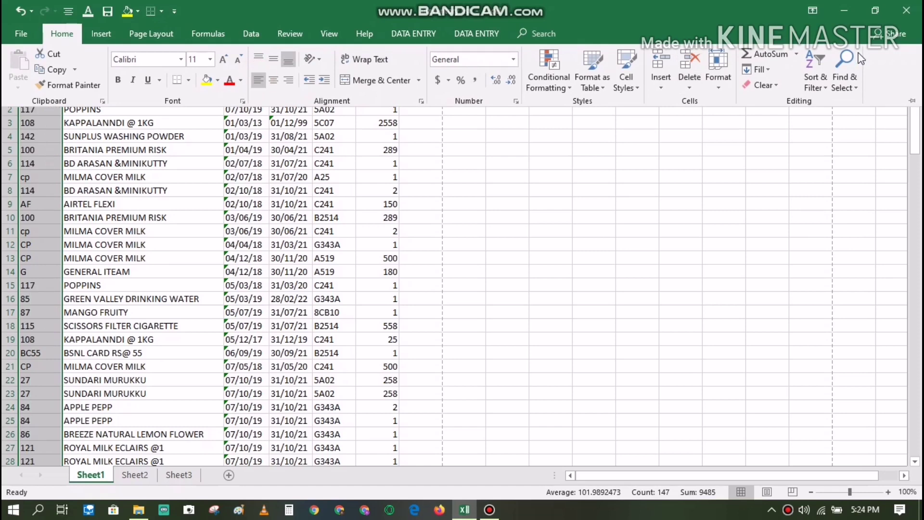
Step: Pin the ribbon and insert a table over A1:F147 with headers
click(911, 101)
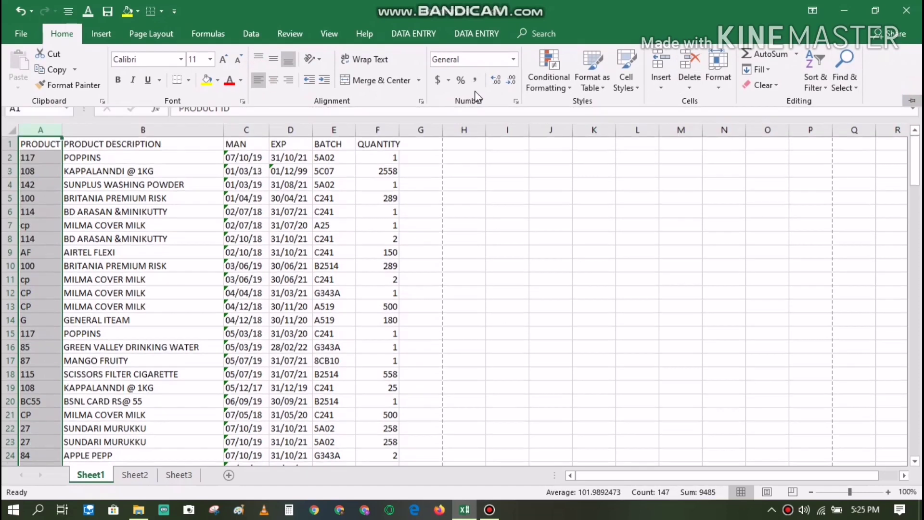
click(156, 208)
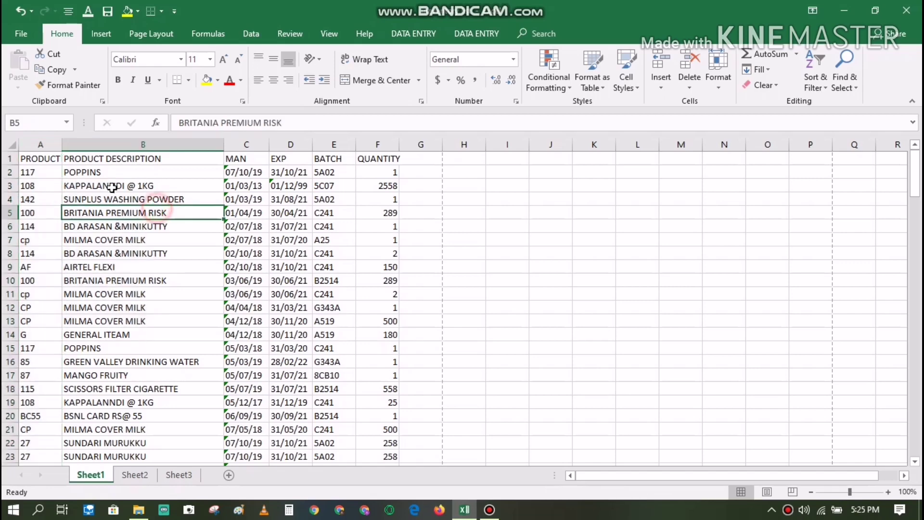
click(47, 159)
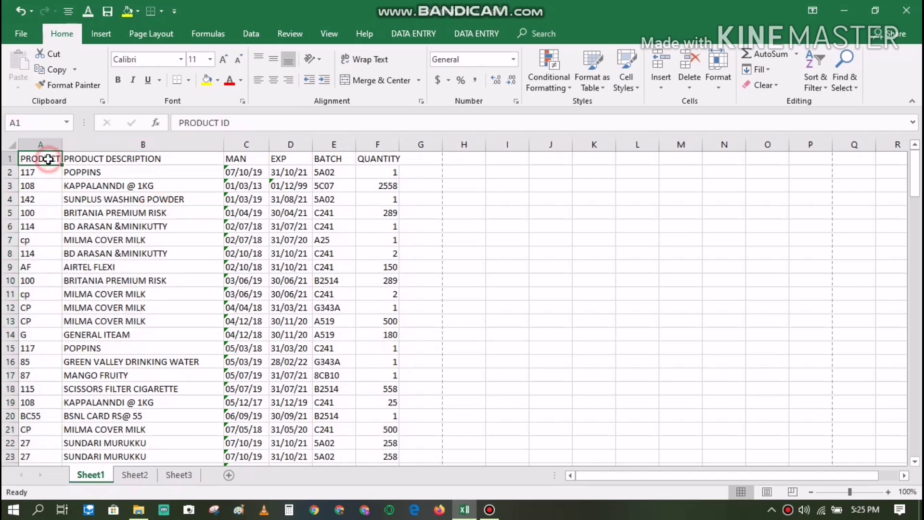
click(117, 32)
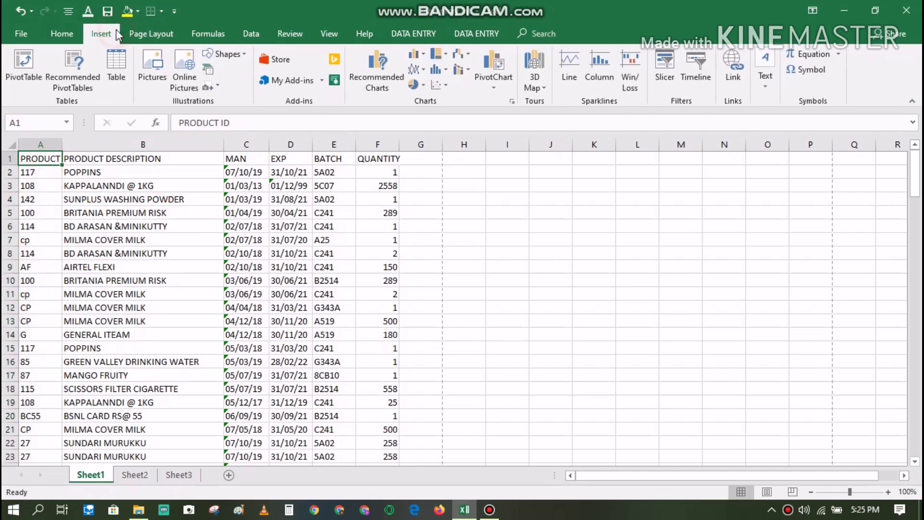
click(116, 69)
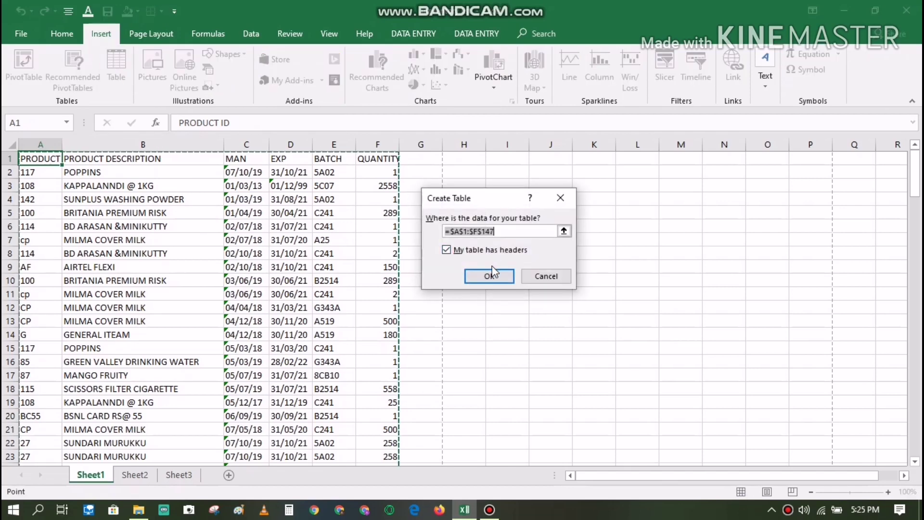
click(495, 276)
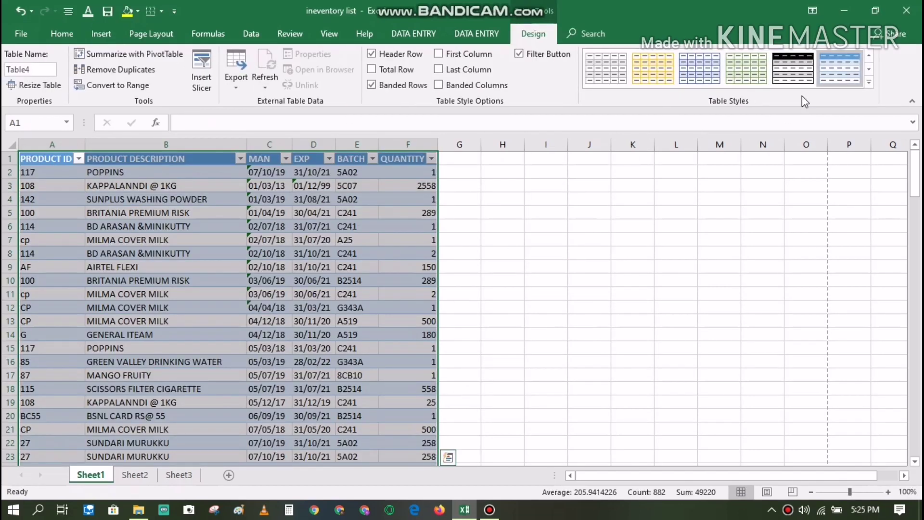
Step: Apply a light orange banded table style and widen column C slightly
click(741, 65)
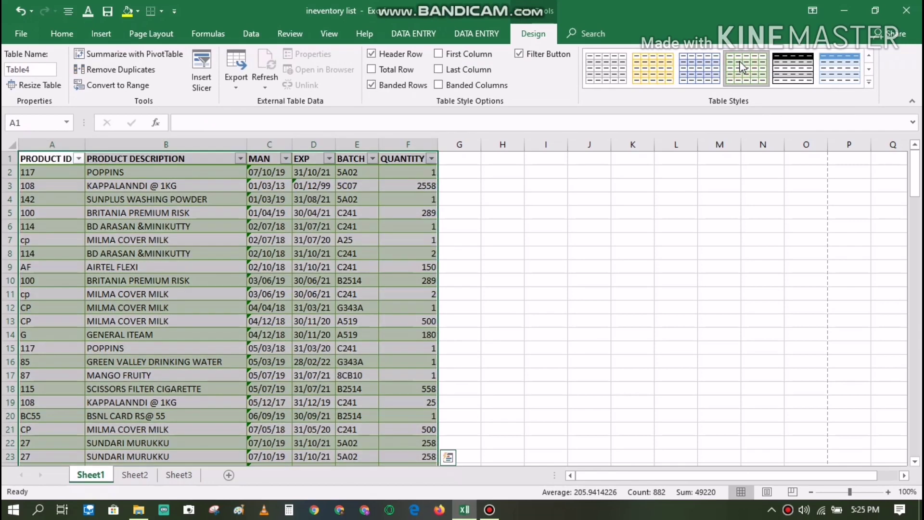
click(653, 68)
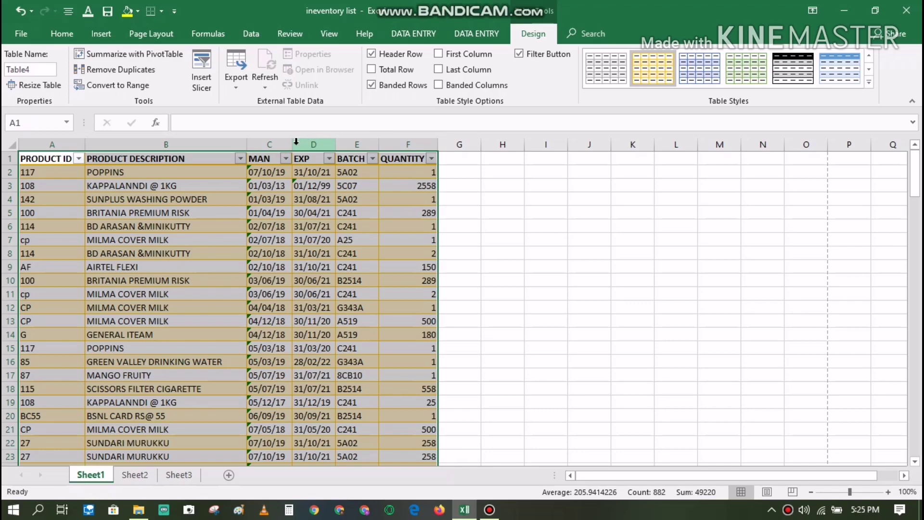
drag(292, 144, 296, 144)
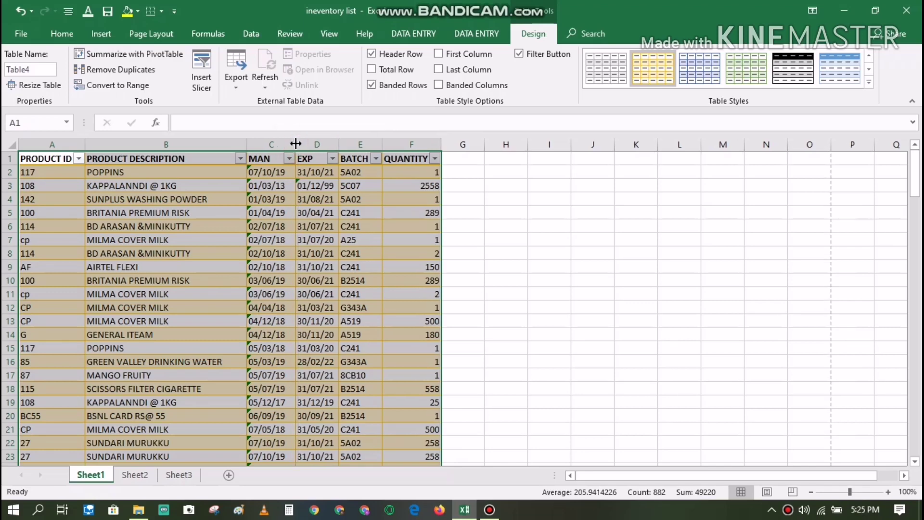
click(516, 212)
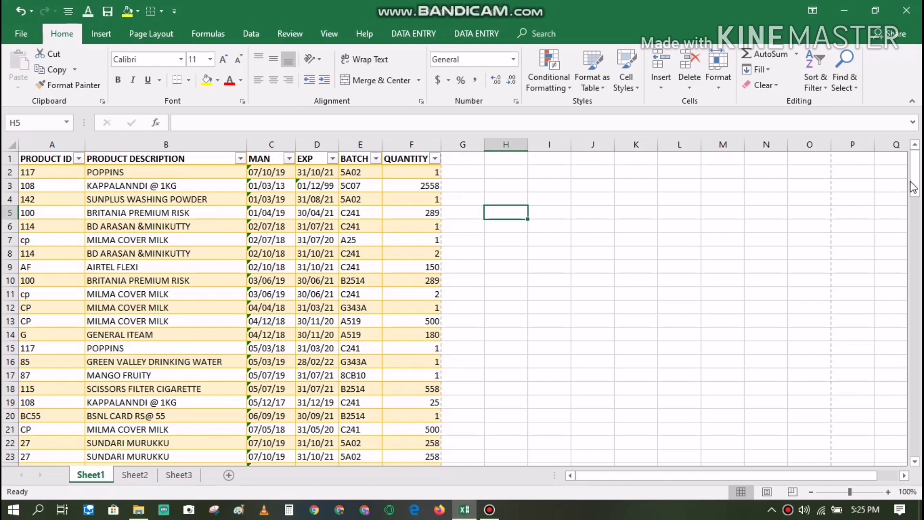
Step: Preview the banded table's 4-page printout, then return to Sheet1
drag(916, 185, 917, 390)
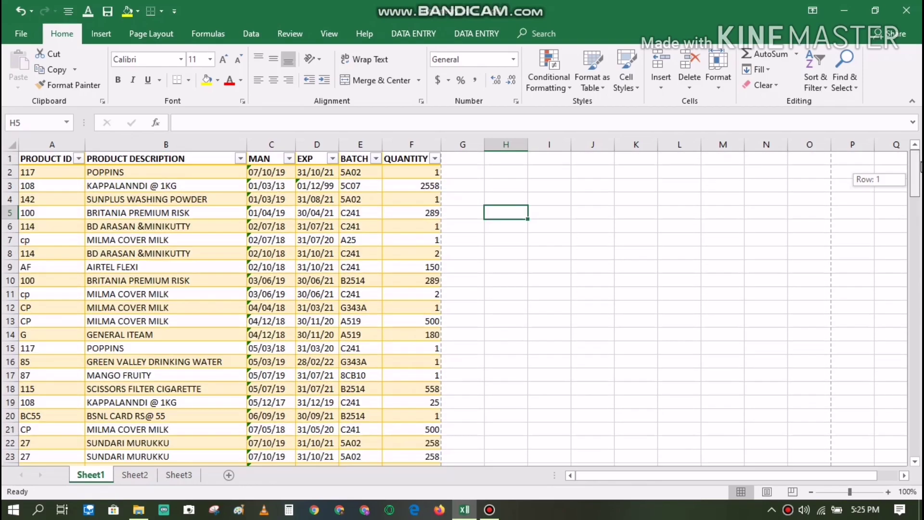
drag(914, 373, 915, 173)
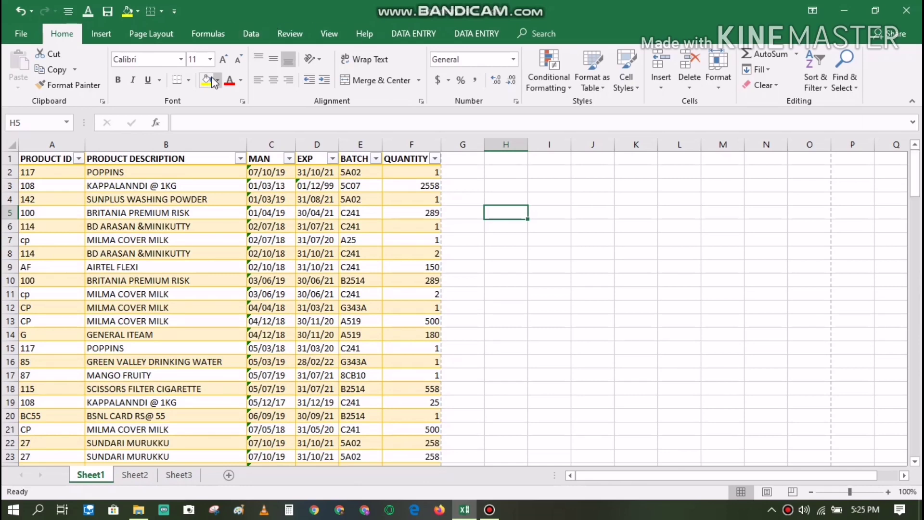
click(166, 34)
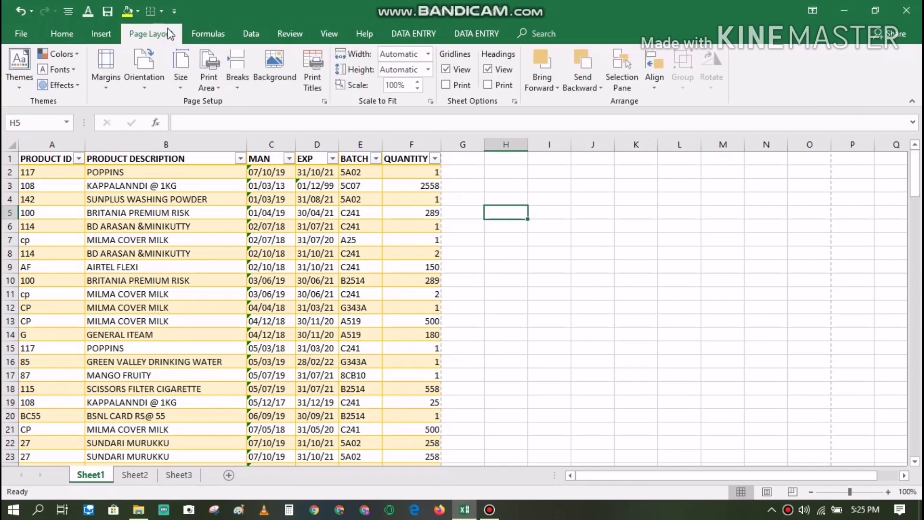
click(324, 101)
click(551, 351)
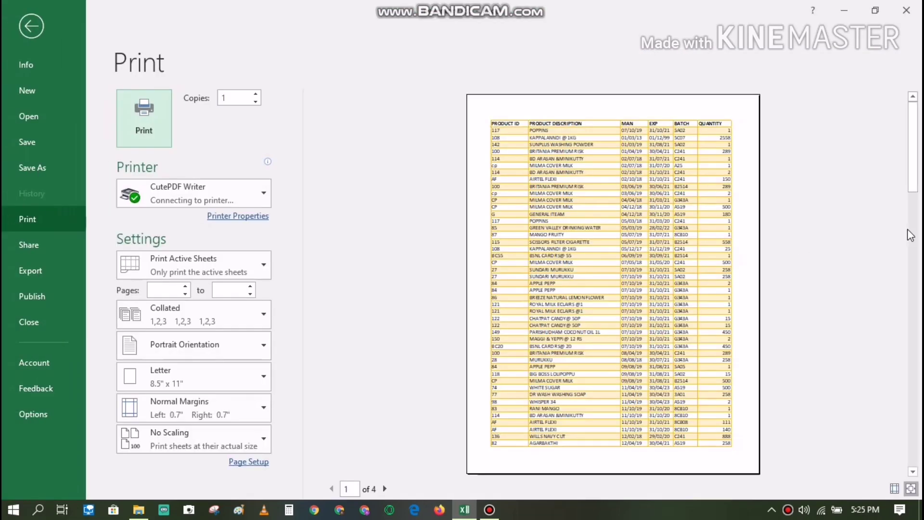
mouse_move(915, 163)
mouse_down()
mouse_move(921, 442)
mouse_move(919, 59)
mouse_up()
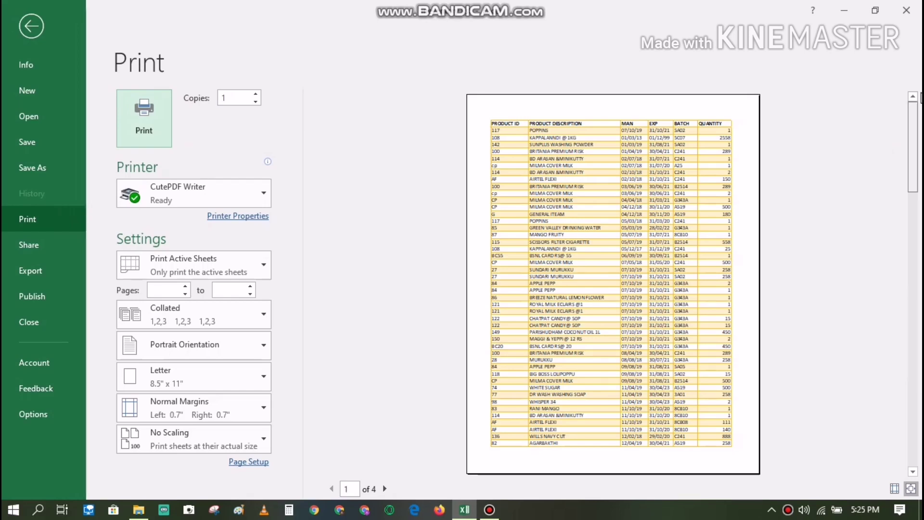
click(31, 26)
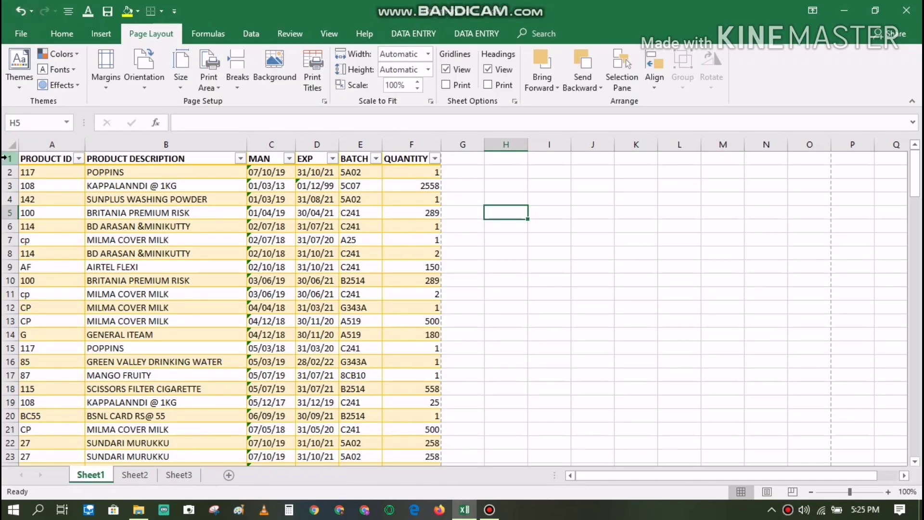
Step: Select rows 1 through 147 and set their row height to 22
click(4, 158)
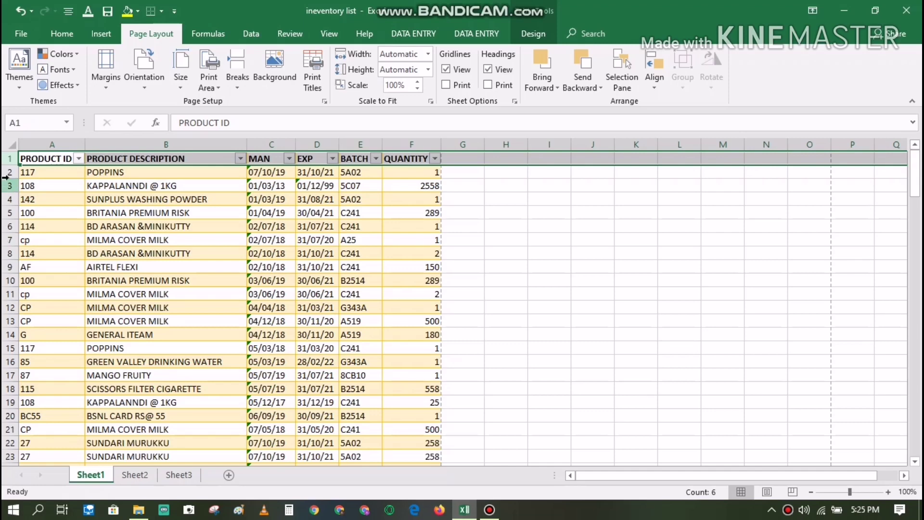
click(10, 159)
mouse_move(11, 158)
mouse_down()
mouse_move(3, 514)
mouse_move(2, 387)
mouse_up()
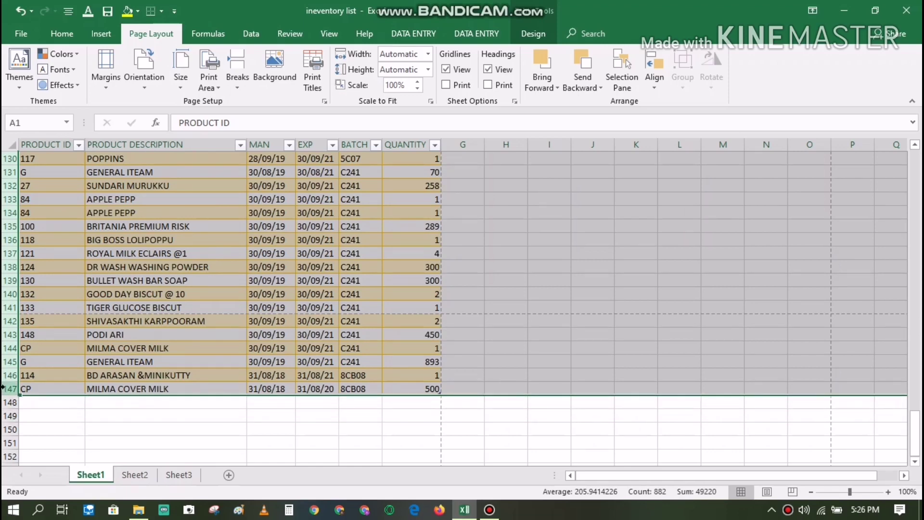
right_click(3, 386)
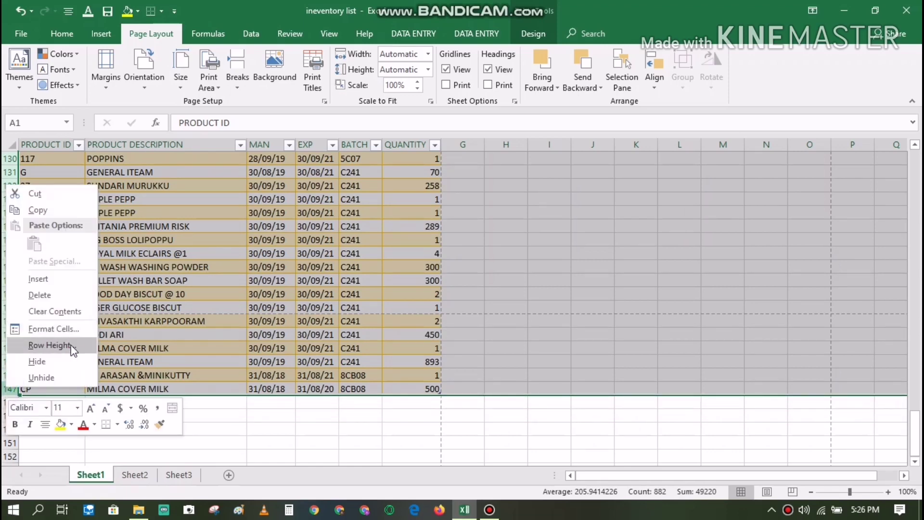
click(49, 345)
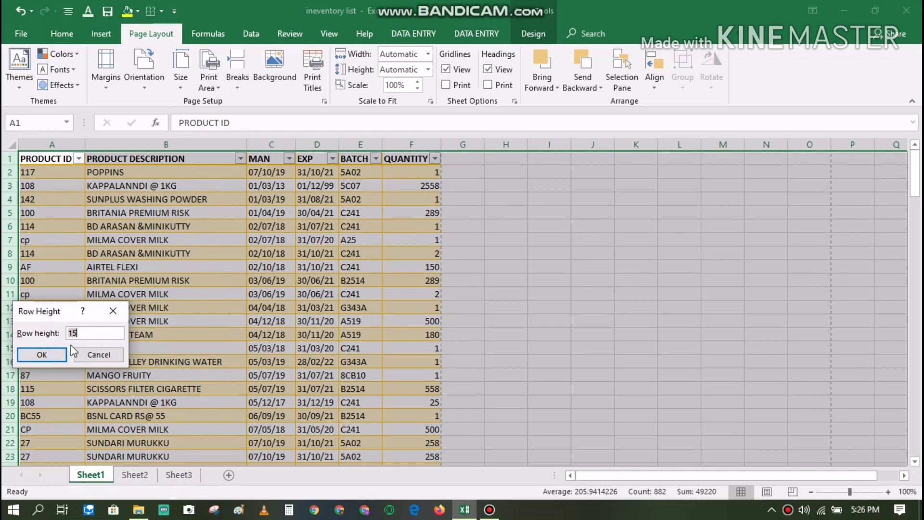
key(Return)
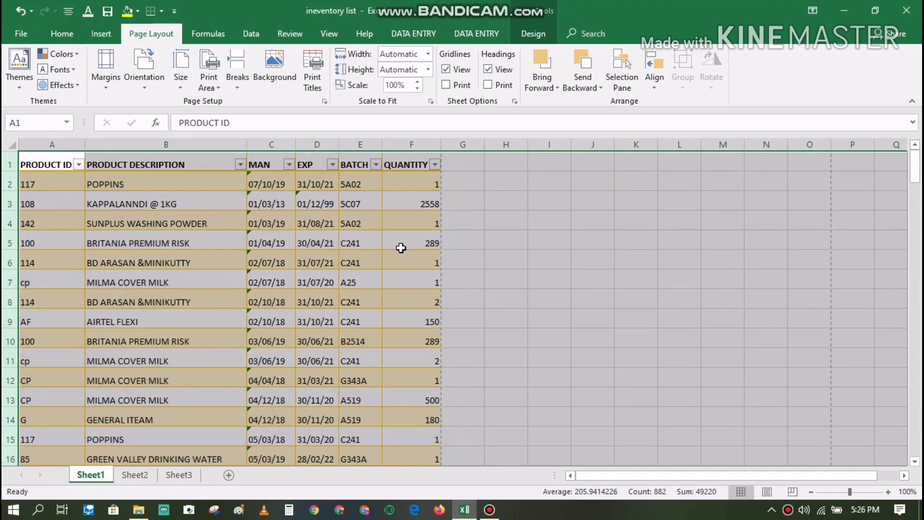
Step: Print-preview the taller-row table and page through its 5 pages
click(513, 261)
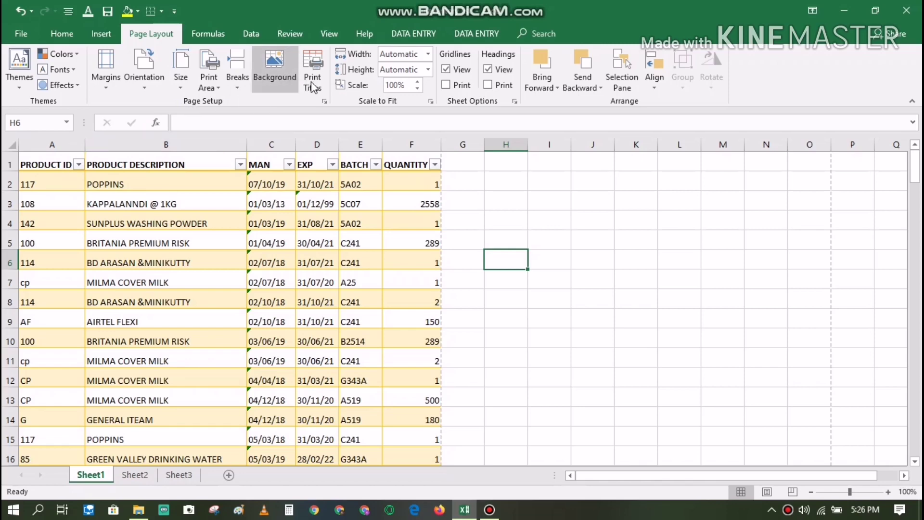
click(323, 102)
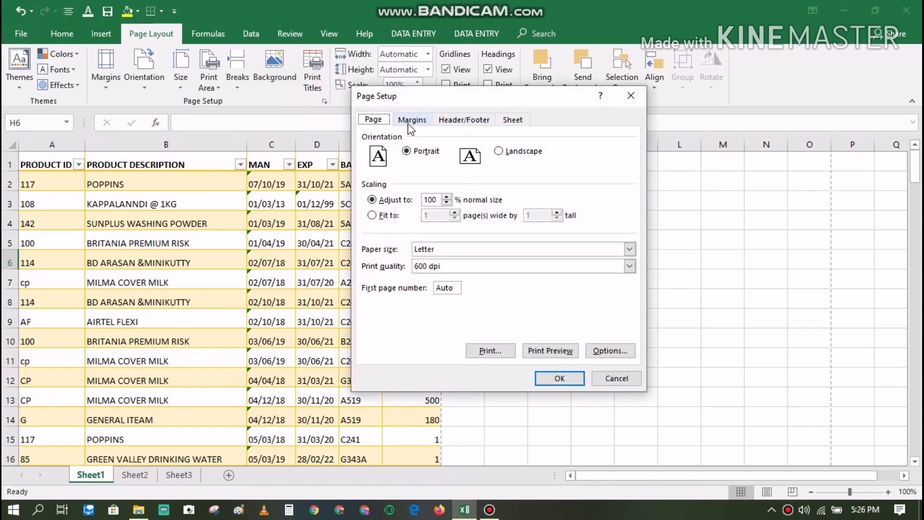
click(558, 355)
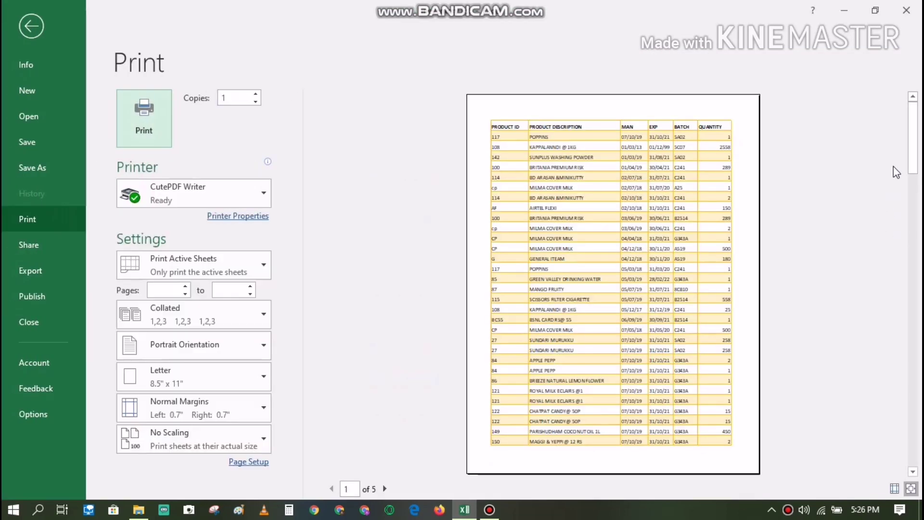
drag(913, 164, 917, 229)
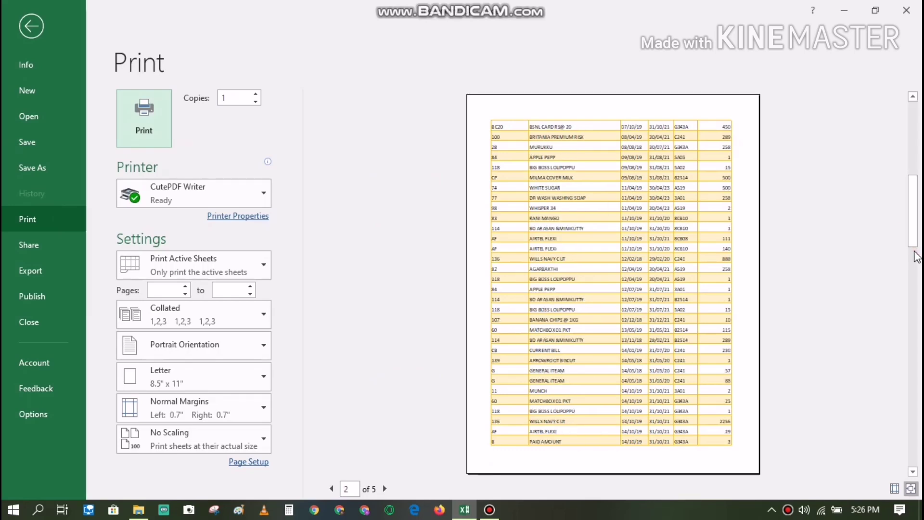
click(916, 256)
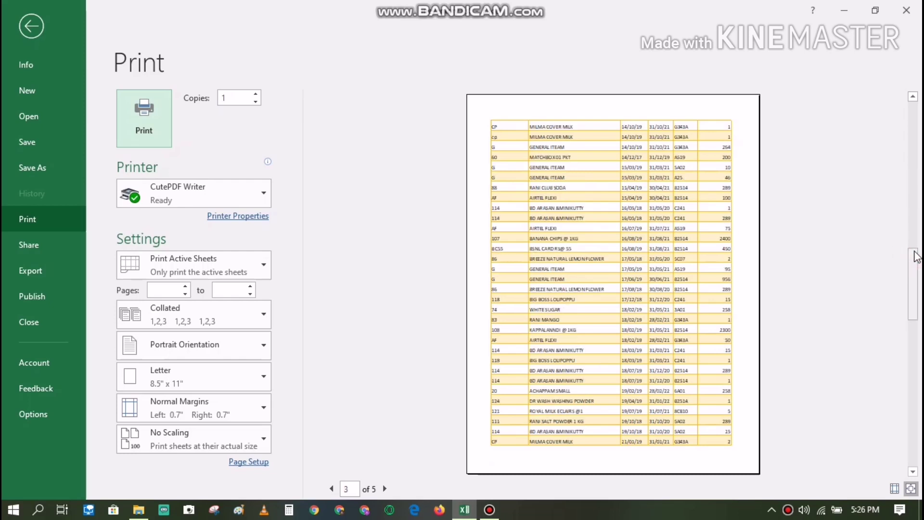
click(913, 195)
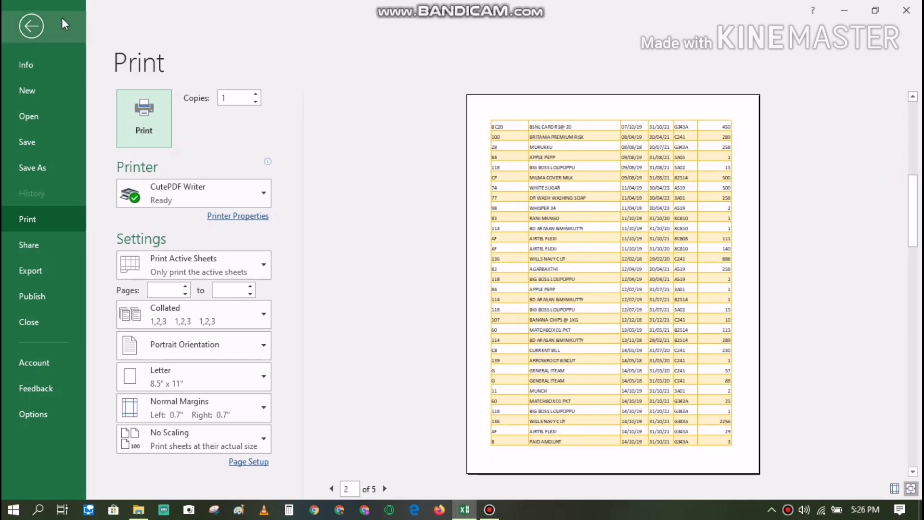
Step: Set row 1 ($1:$1) as Rows to repeat at top in Page Setup's Sheet tab
click(35, 25)
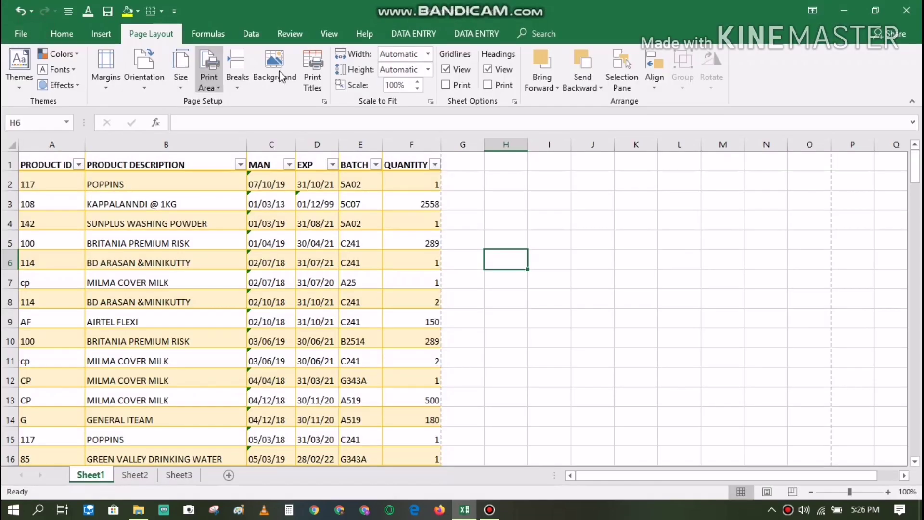
click(326, 100)
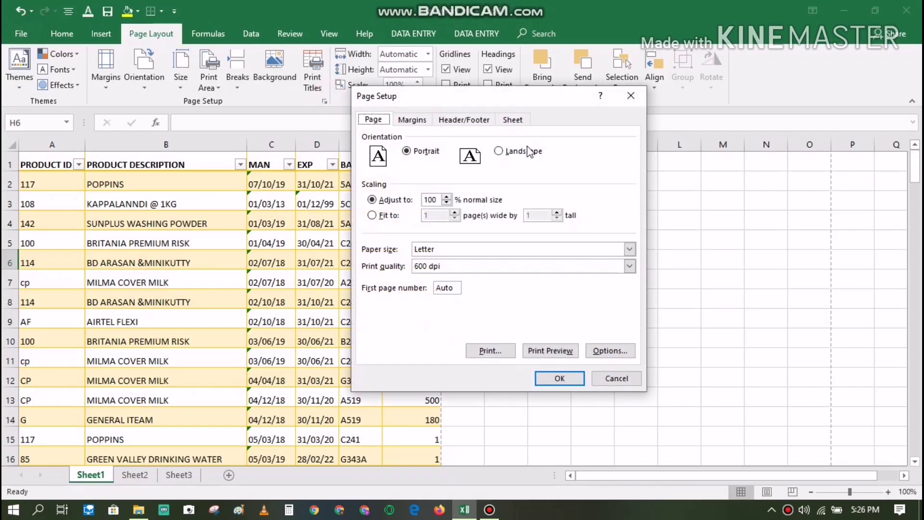
click(511, 121)
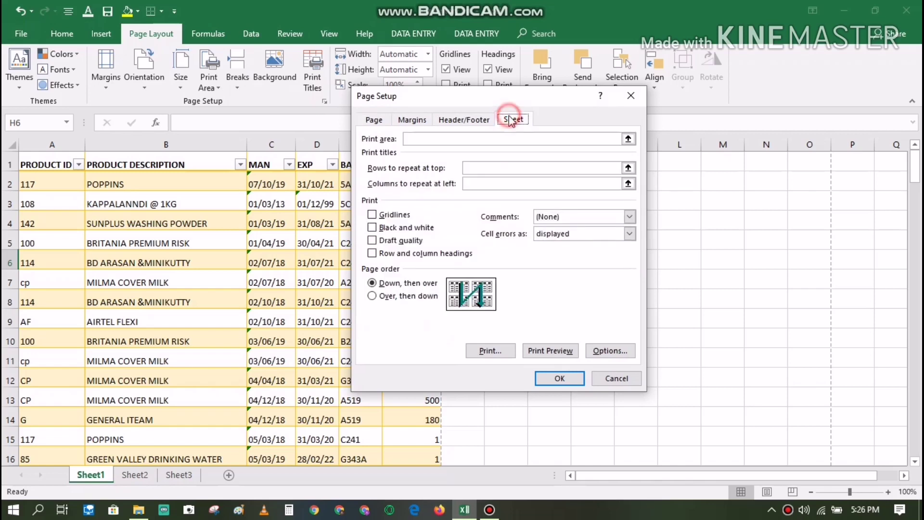
click(472, 169)
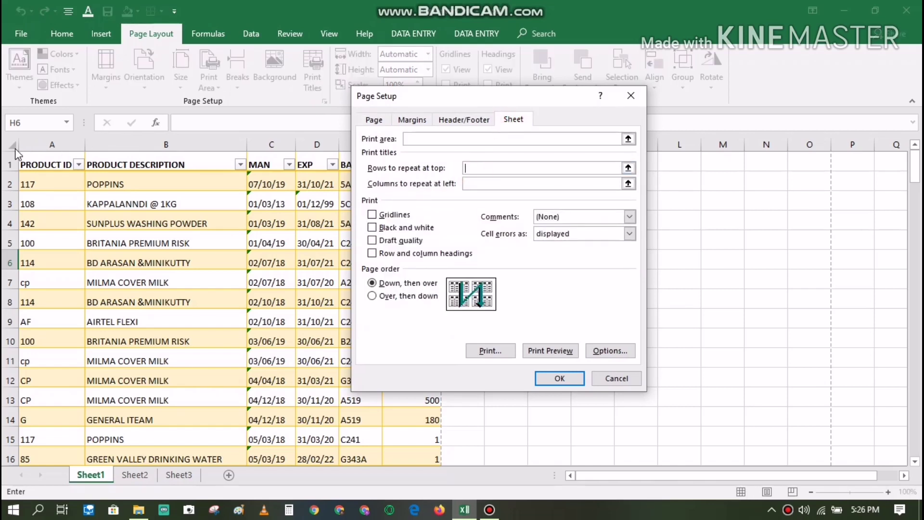
click(5, 159)
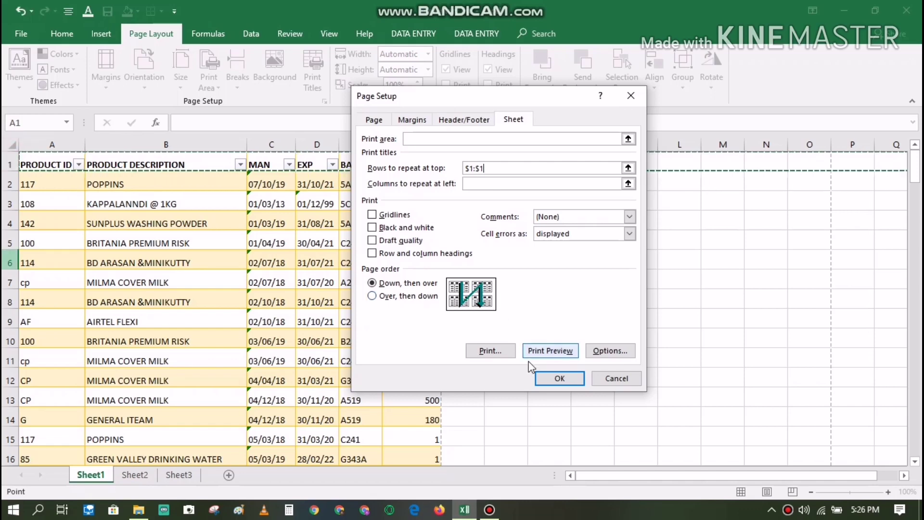
click(553, 378)
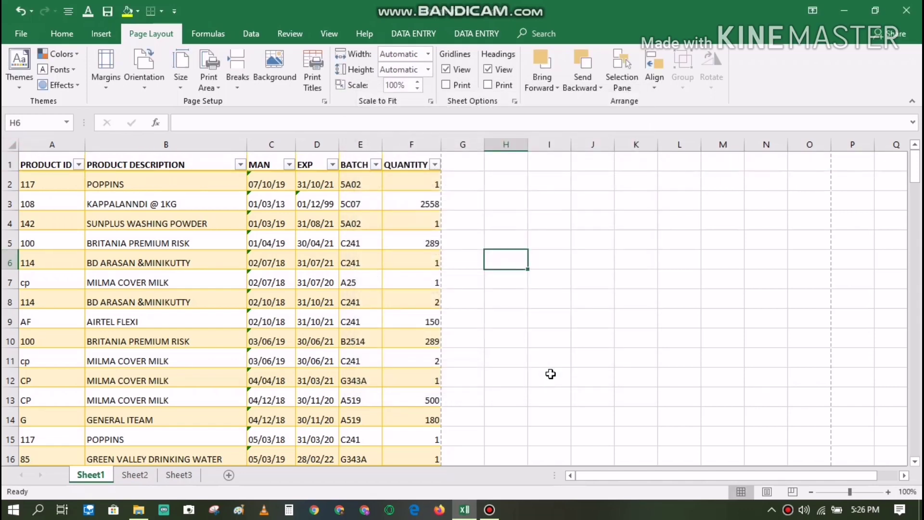
Step: Step through all 5 preview pages checking the repeated headings, then return to Sheet1
click(325, 100)
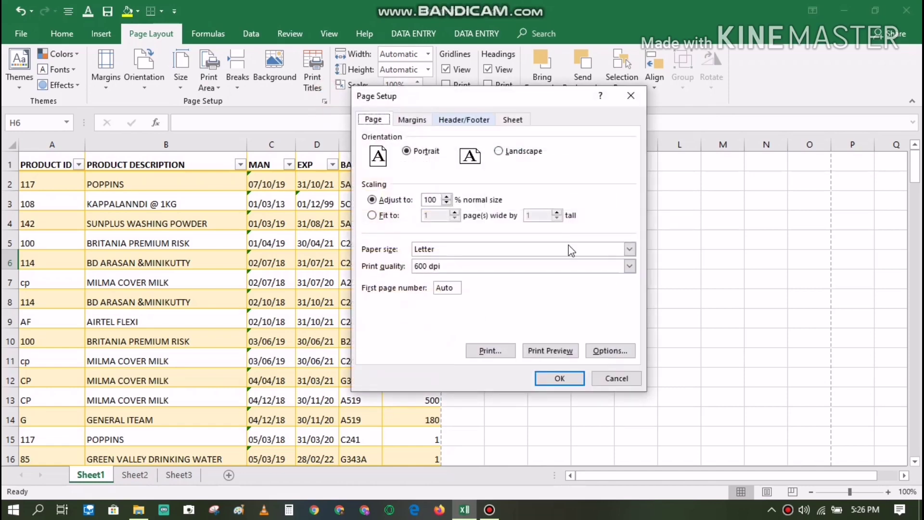
click(560, 379)
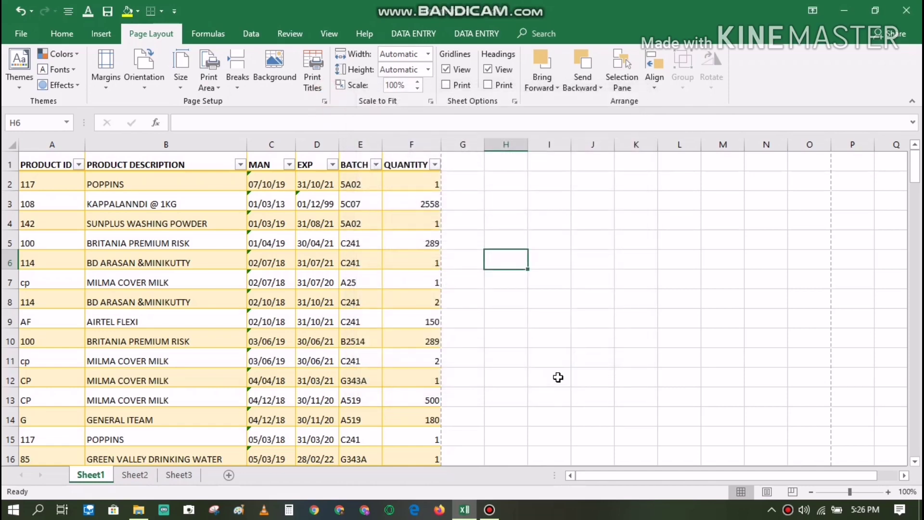
click(323, 101)
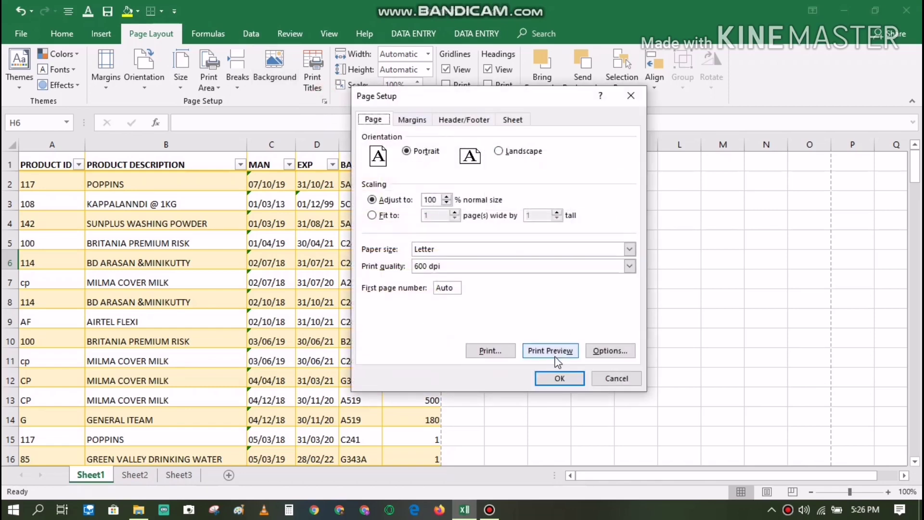
click(553, 354)
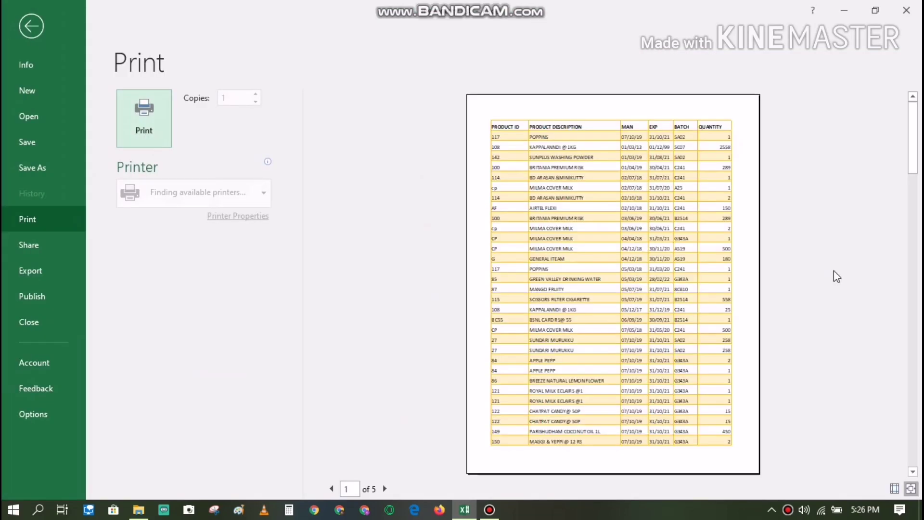
click(913, 471)
click(913, 470)
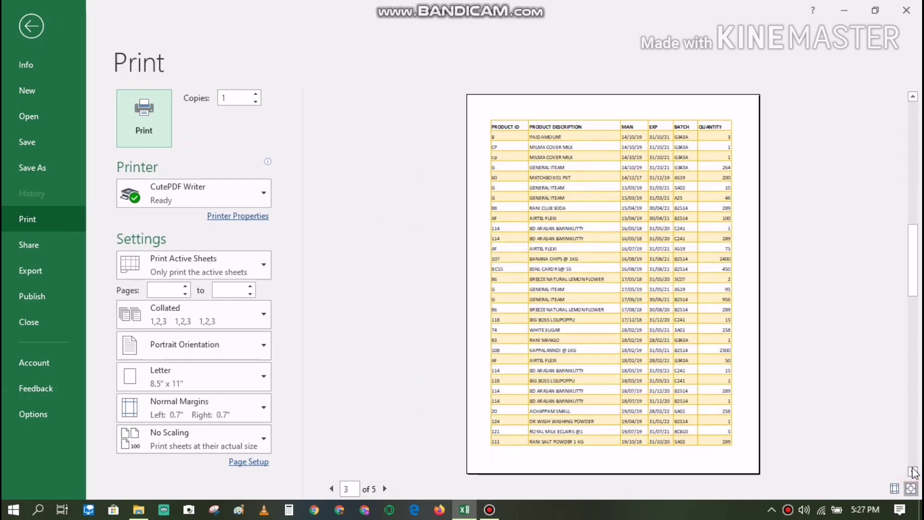
click(913, 471)
click(913, 470)
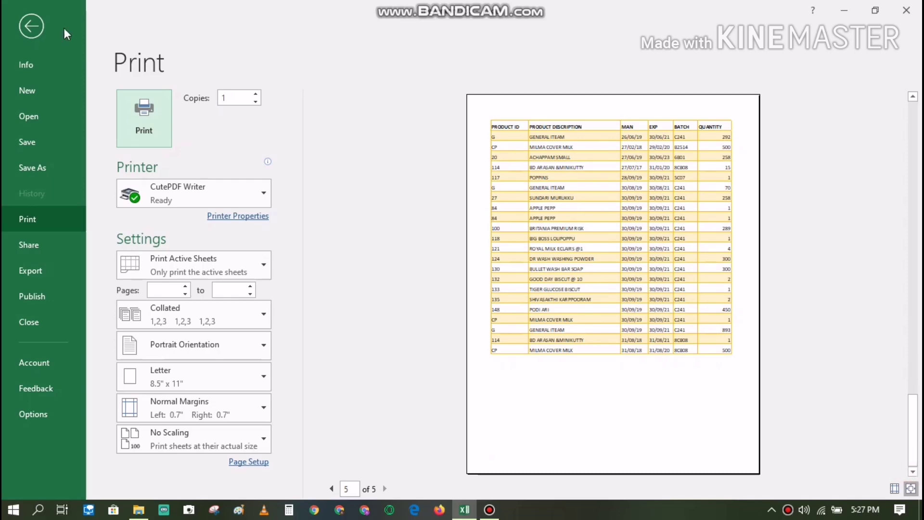
click(39, 24)
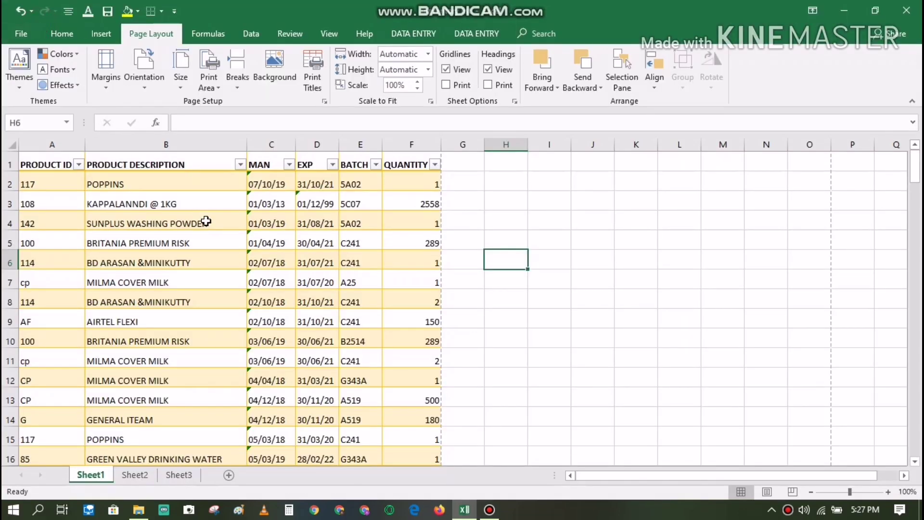
Step: Choose the 'Page 1 of ?' footer preset in Page Setup's Header/Footer settings
click(323, 103)
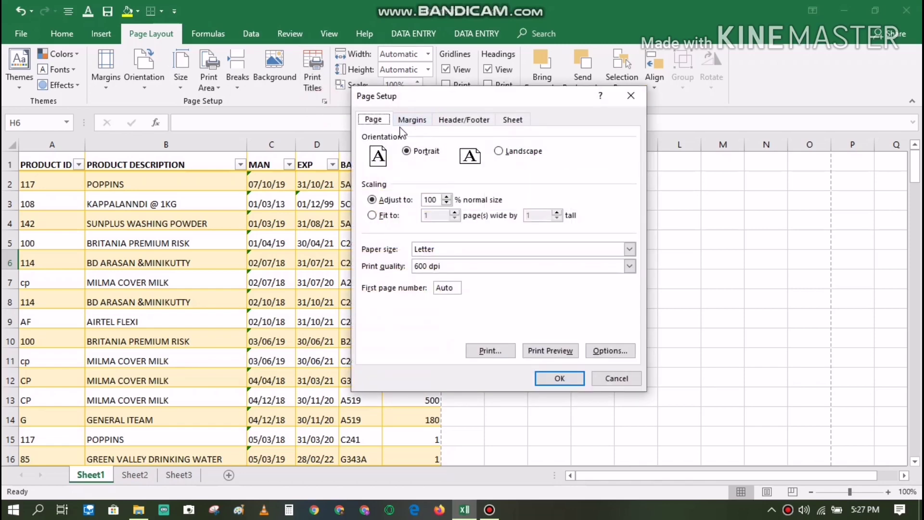
click(440, 121)
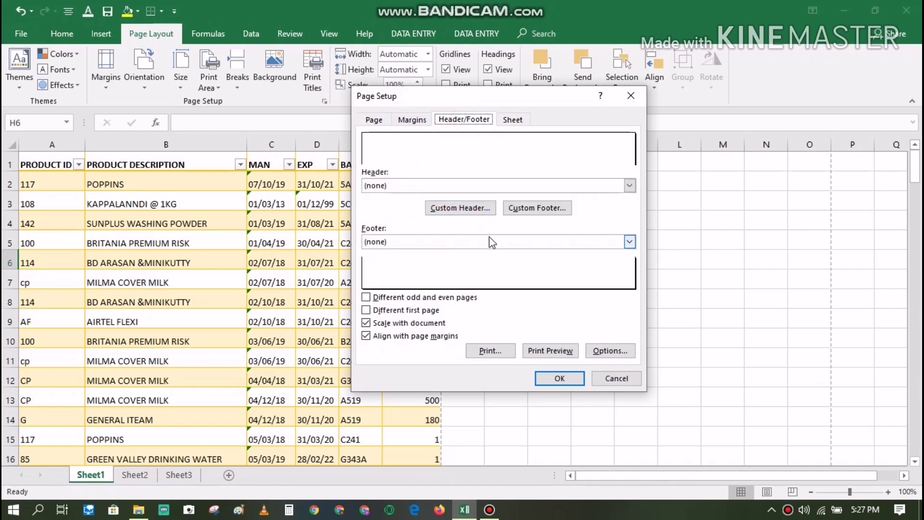
click(629, 242)
click(598, 272)
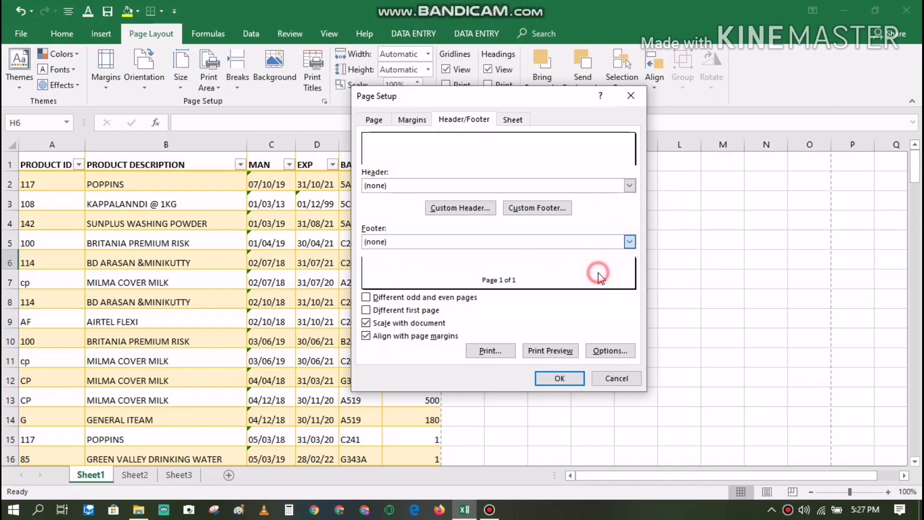
click(482, 210)
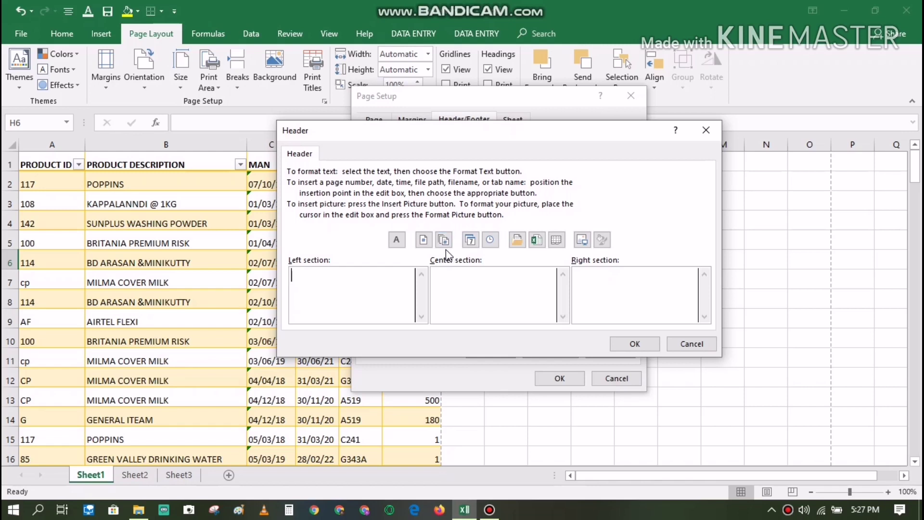
Step: Insert date and time codes in the left header section and STOCK COUNT in the centre
click(469, 240)
click(490, 239)
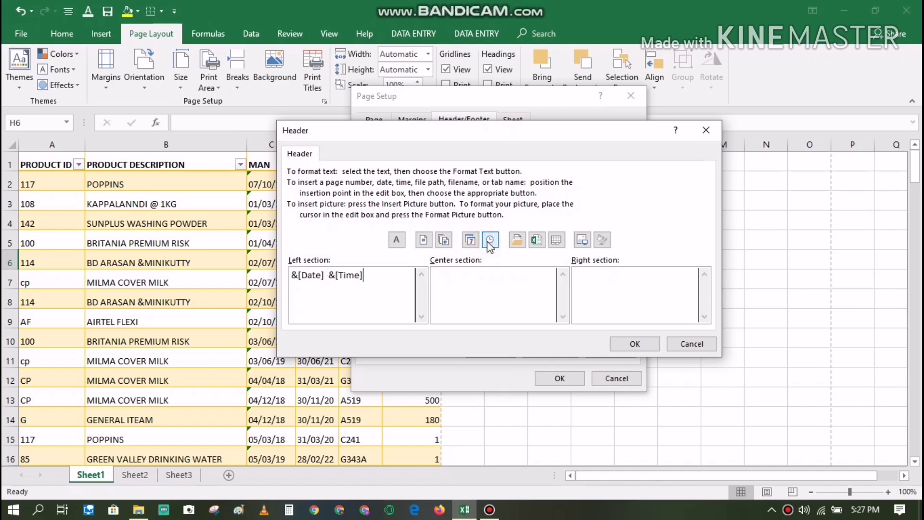
click(478, 289)
text(OCJ)
key(BackSpace)
text(K )
text(COUN)
text(T)
click(602, 285)
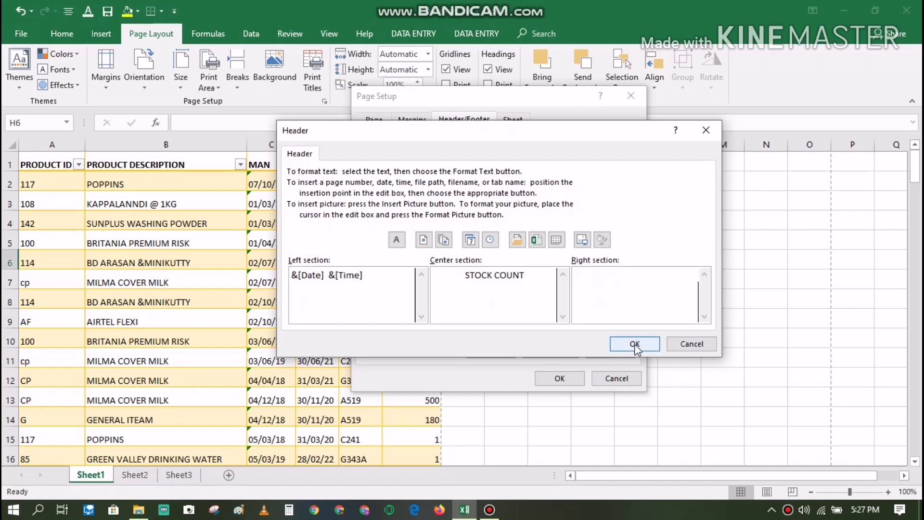
click(635, 344)
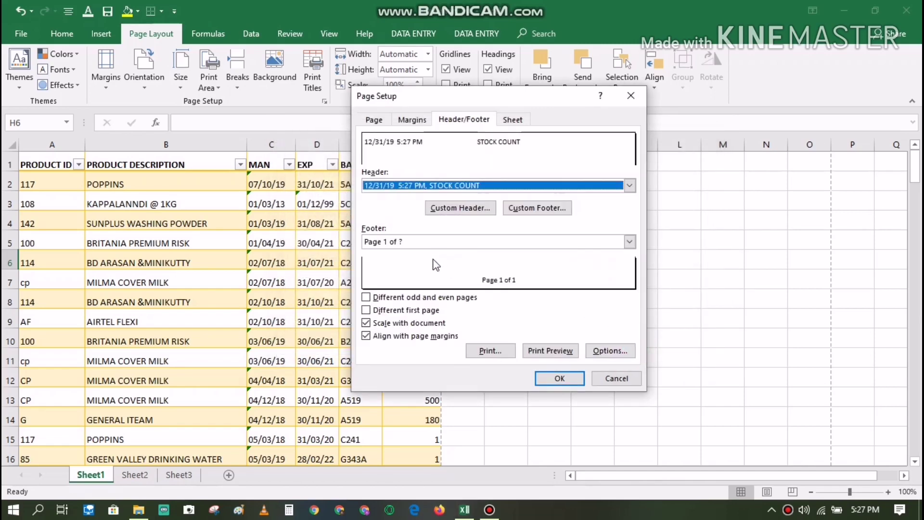
Step: Put COUNTED BY: in the left footer section and CHECKED BY: in the right section
click(531, 207)
click(310, 277)
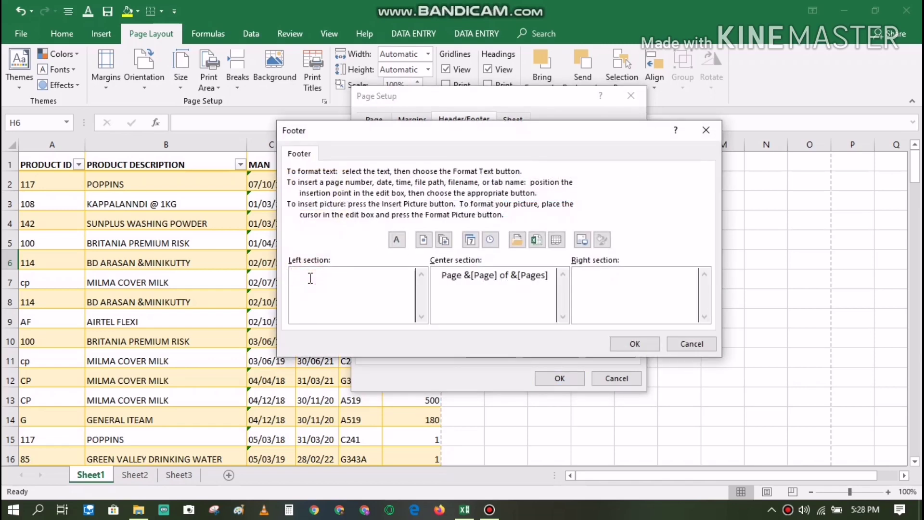
text(COUNTED)
text( BY:)
click(646, 294)
text(CKED)
text( BY)
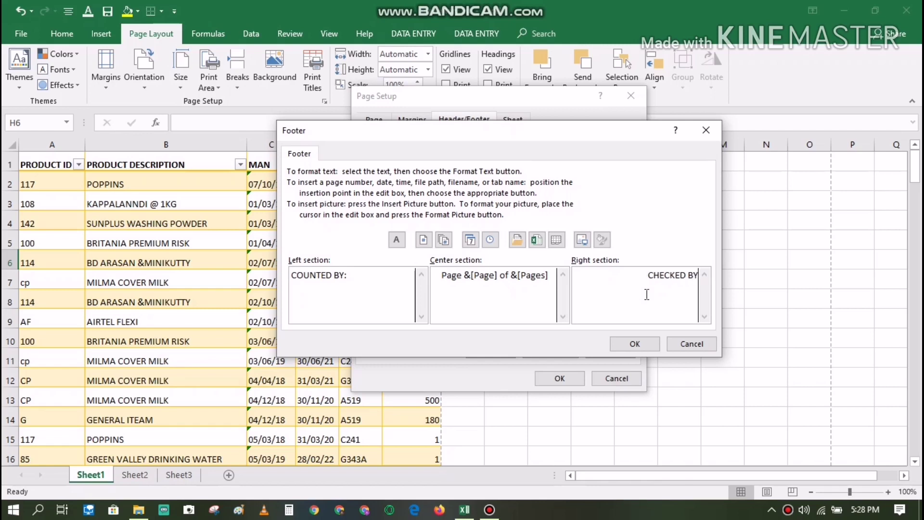
text(:)
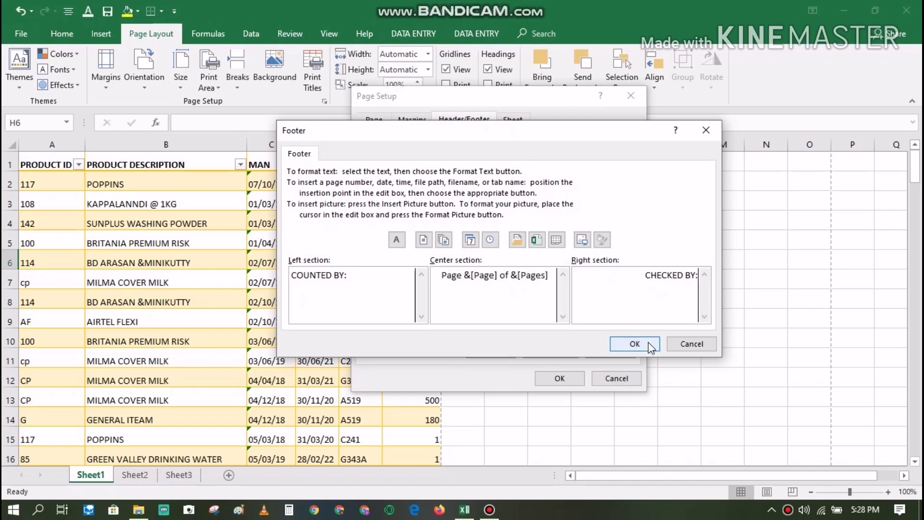
click(642, 343)
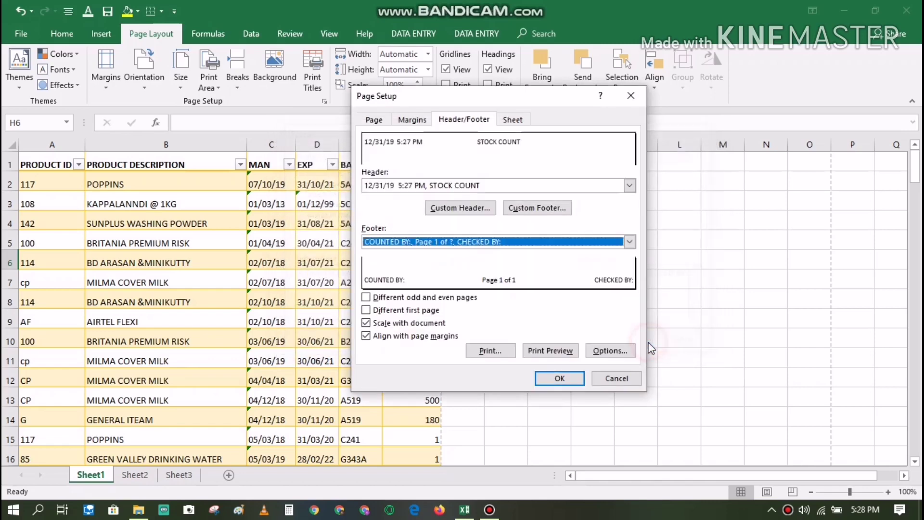
Step: Apply the new header and footer settings and bring up the print preview
click(559, 379)
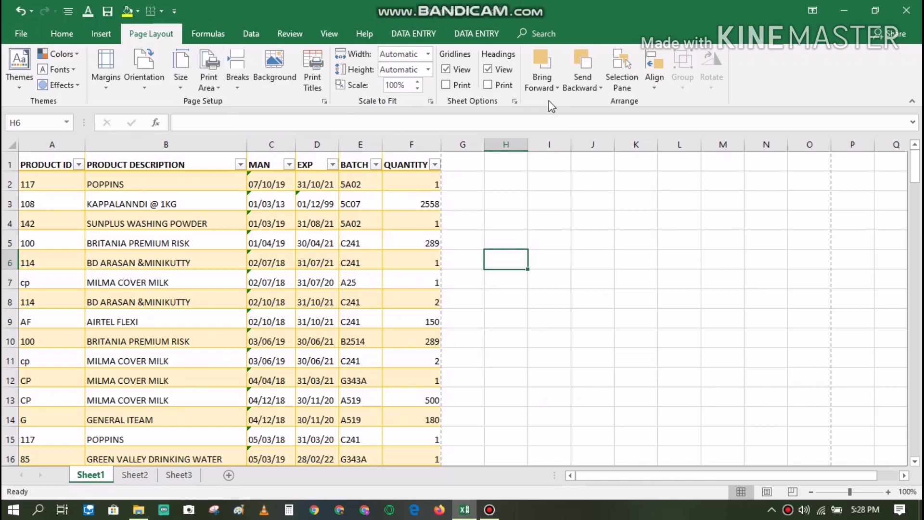
click(325, 101)
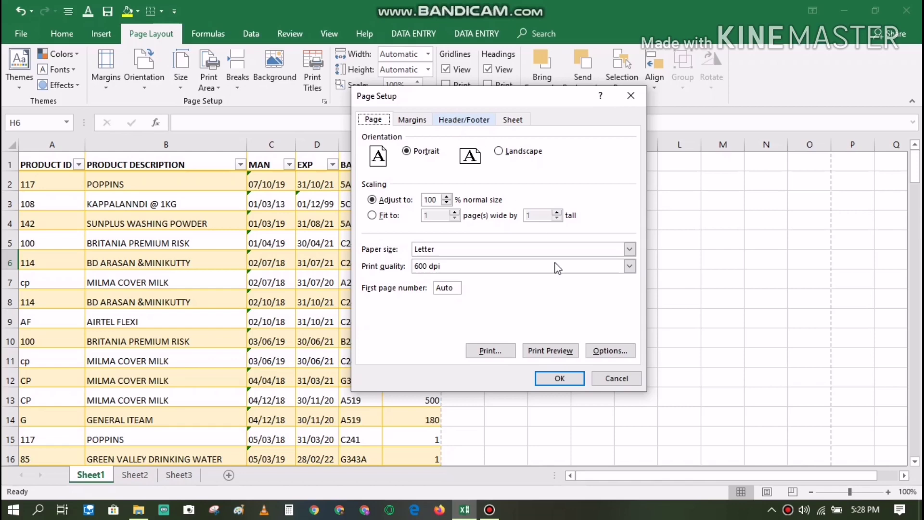
click(559, 351)
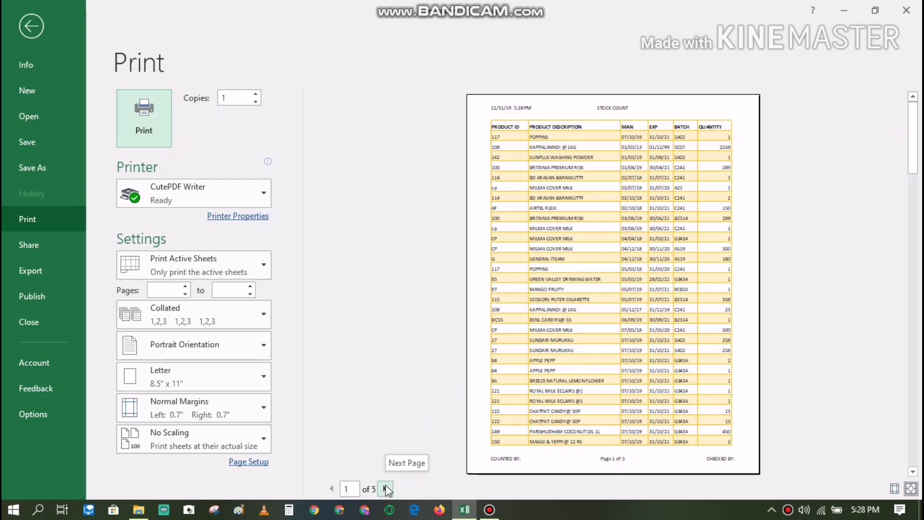
Step: Check the header and footer on all five preview pages, then return to Sheet1
click(386, 489)
click(385, 489)
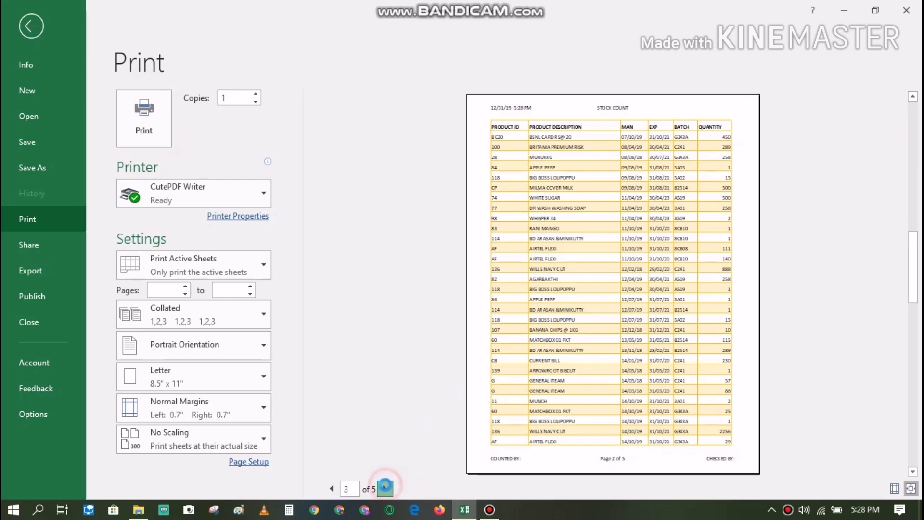
click(385, 488)
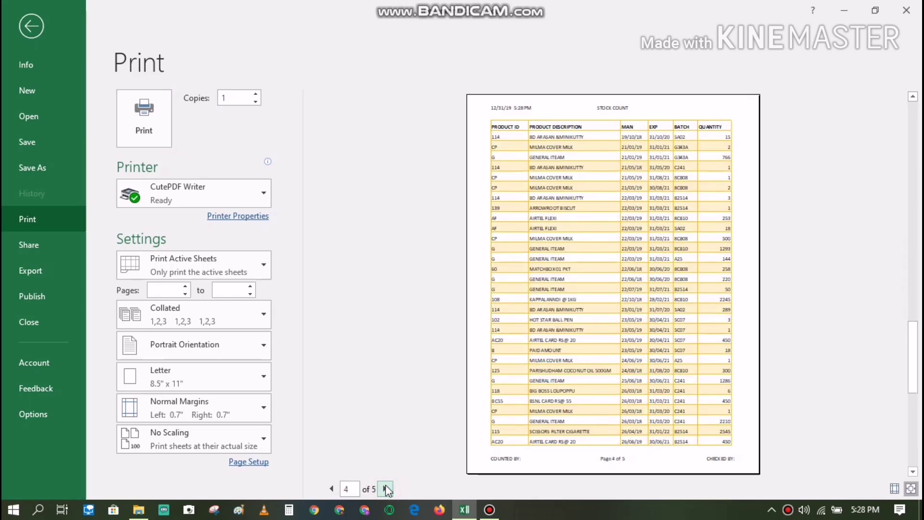
click(386, 488)
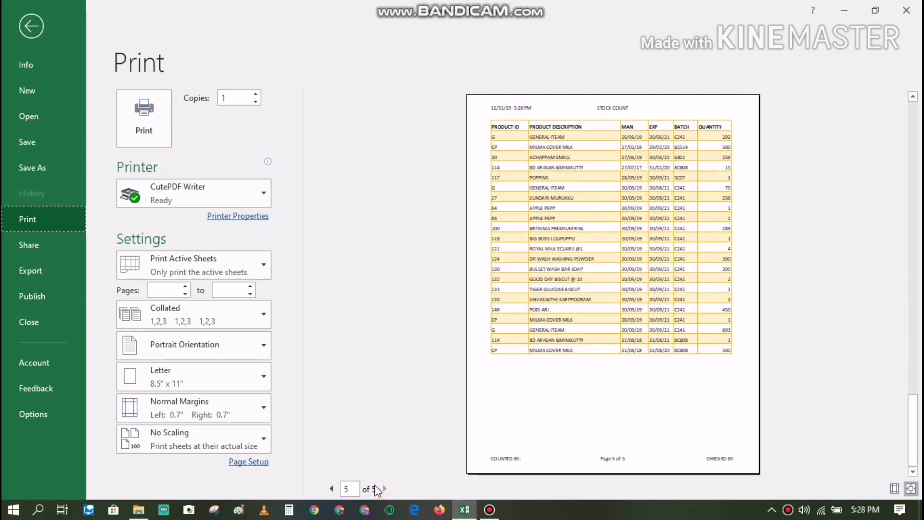
click(333, 489)
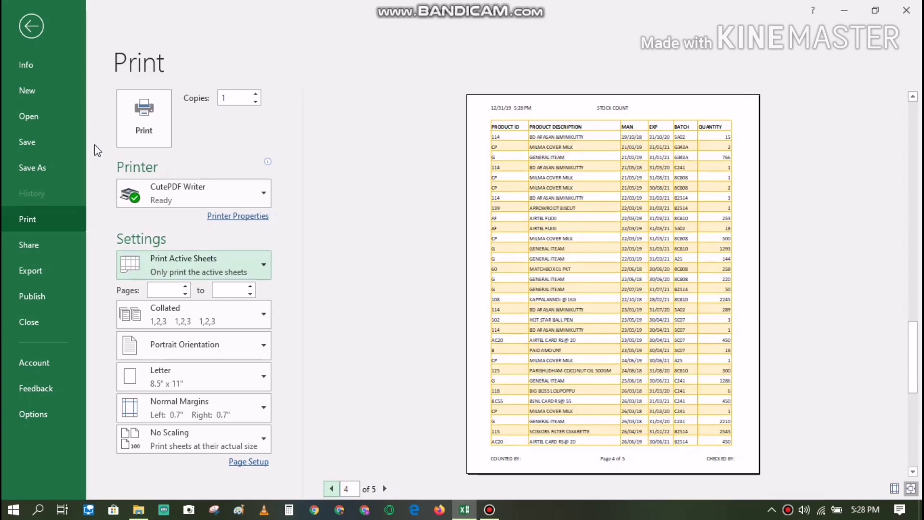
click(39, 21)
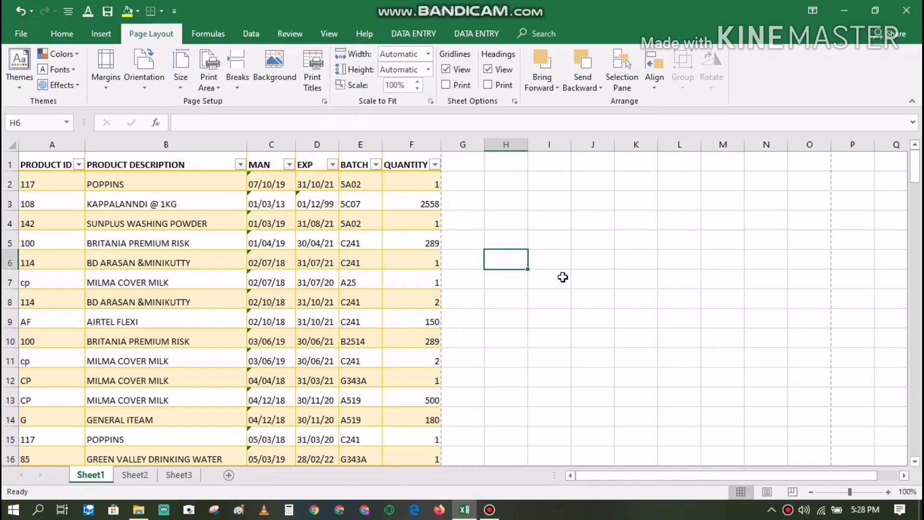
mouse_move(916, 168)
mouse_down()
mouse_move(916, 190)
mouse_move(916, 167)
mouse_up()
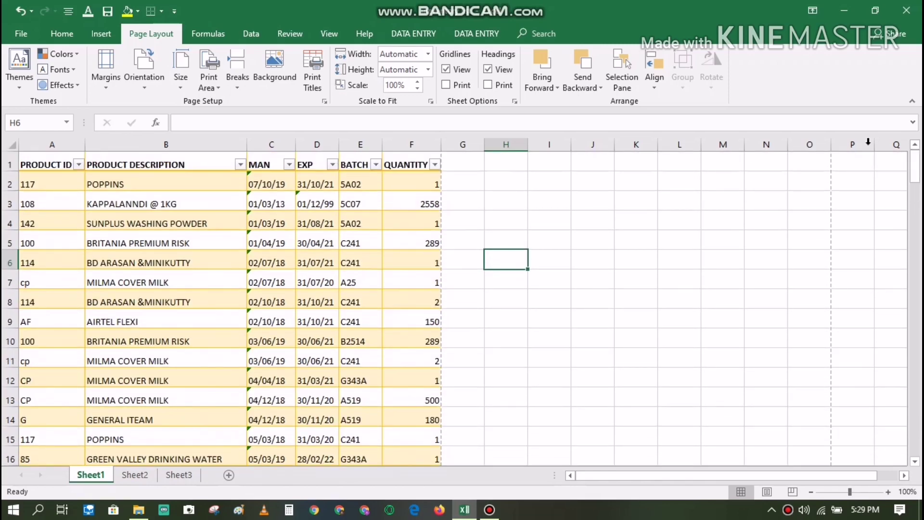